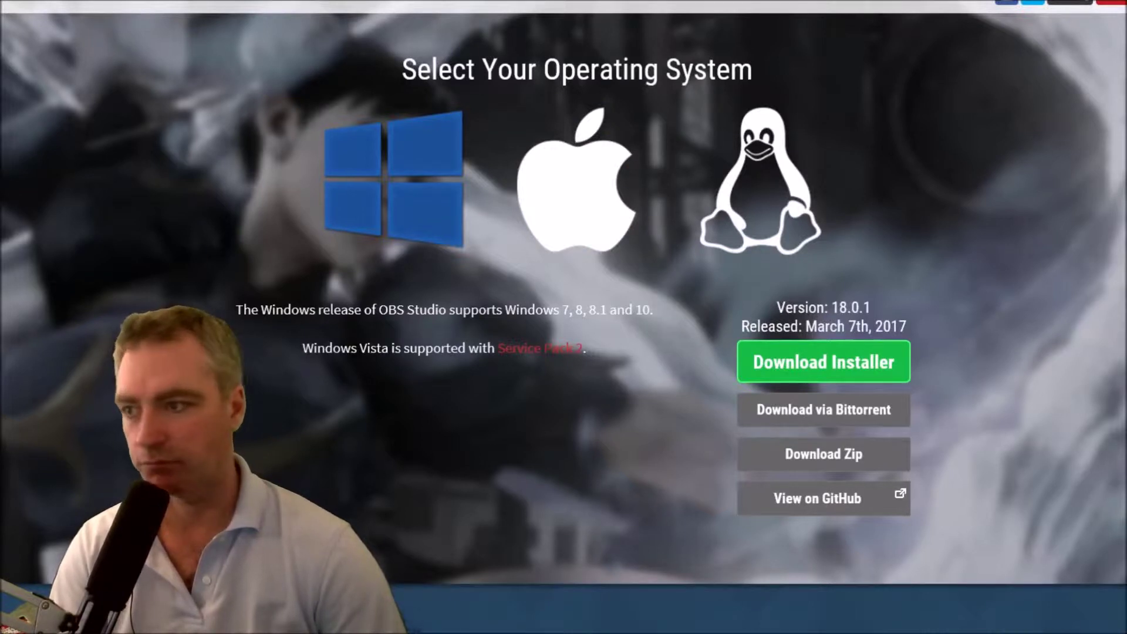
Step: Scroll past OBS Studio on the OBS Project site to the OBS Classic 0.659b section
scroll(229, 209, "down", 5)
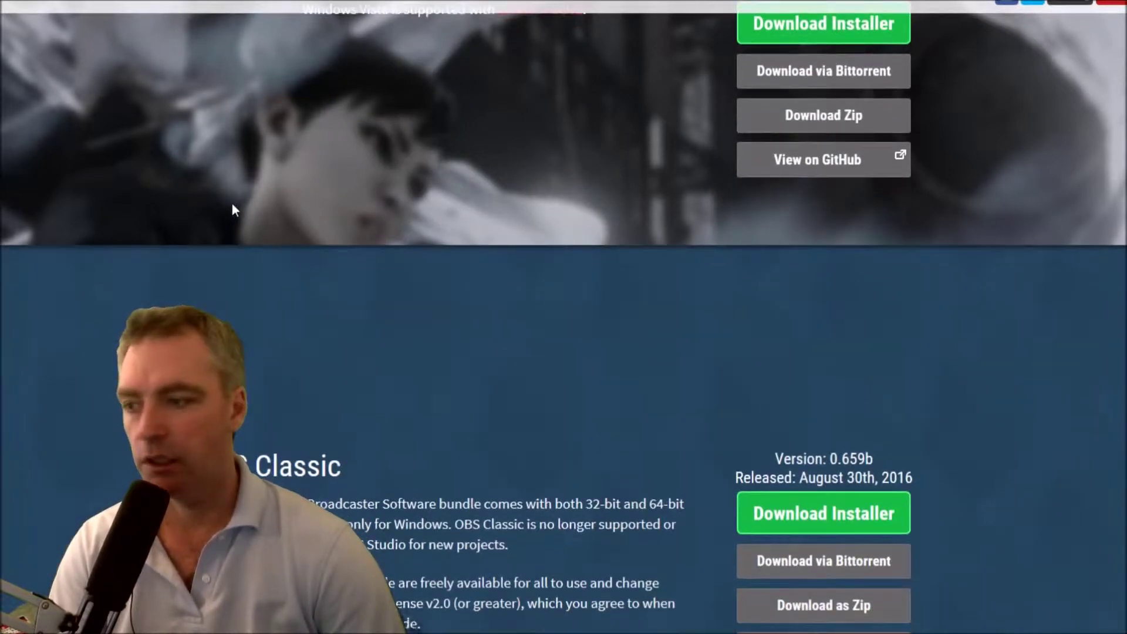
scroll(235, 202, "up", 5)
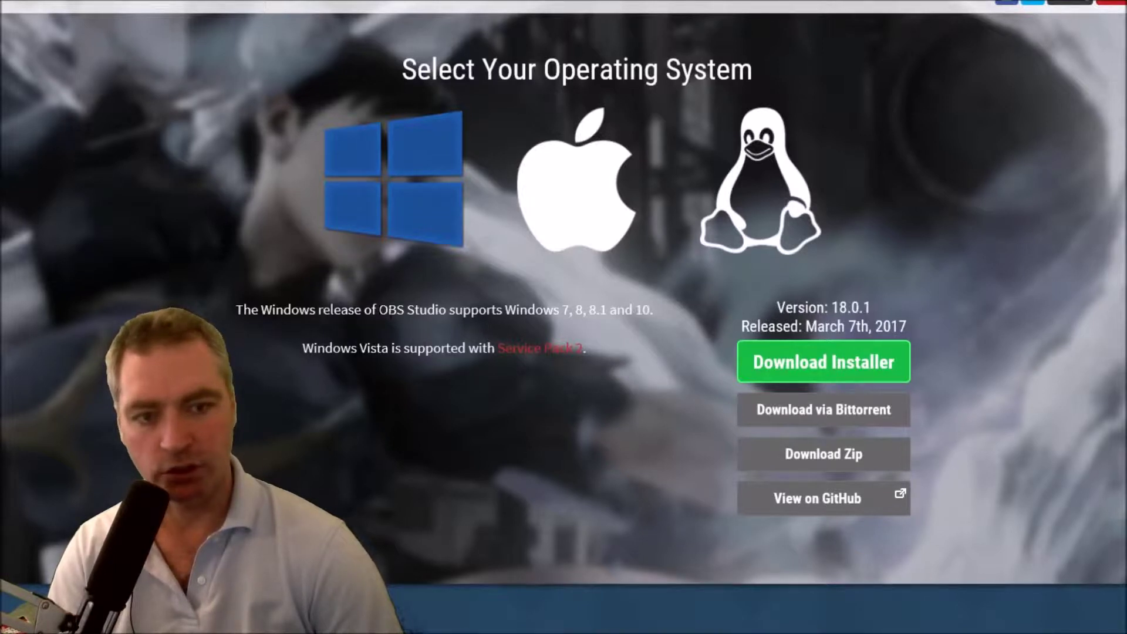
left_click_drag(378, 309, 440, 309)
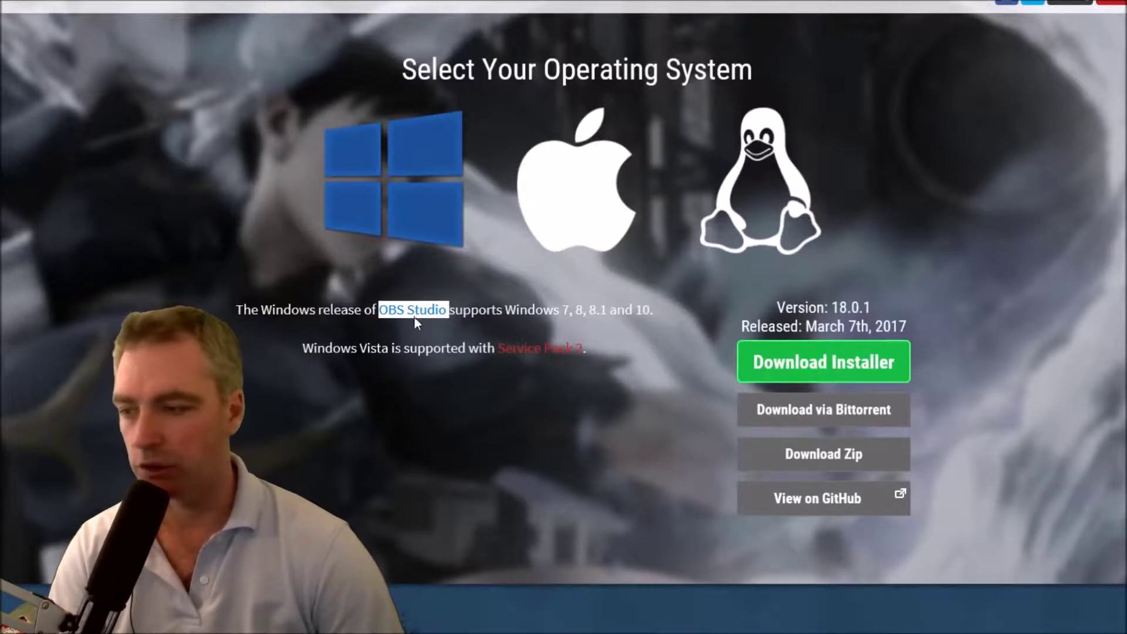
scroll(438, 301, "down", 3)
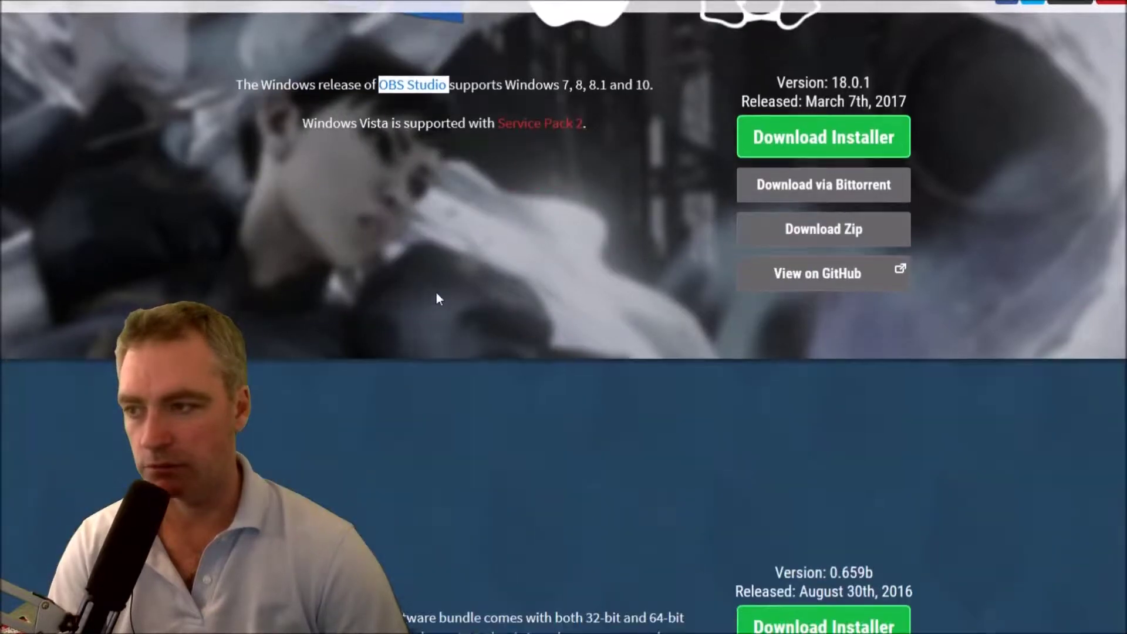
scroll(466, 252, "down", 5)
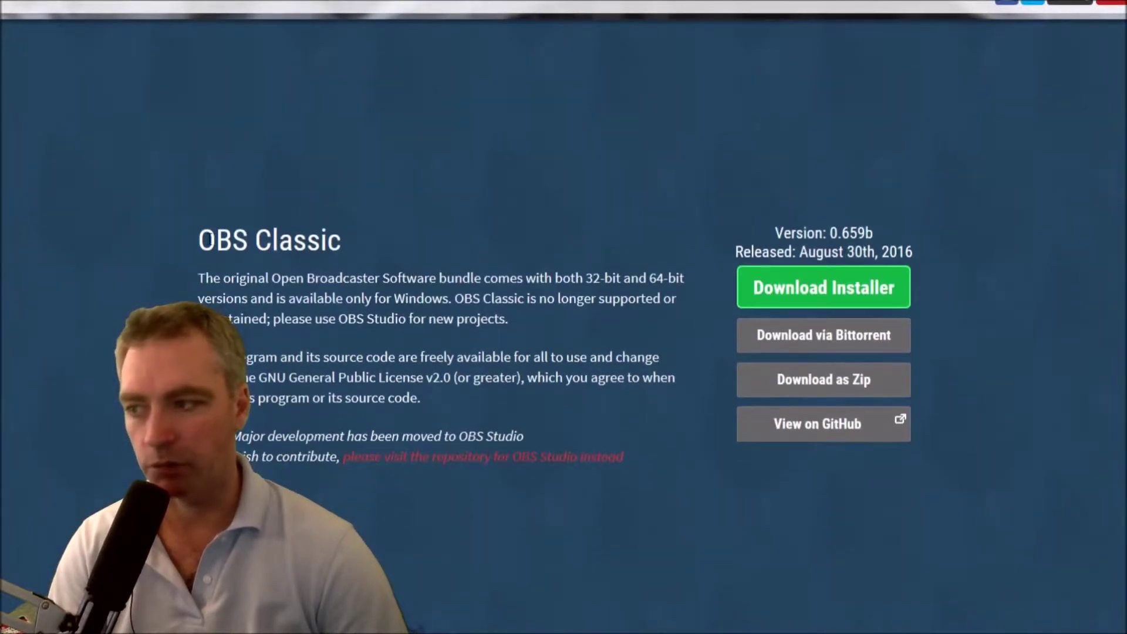
left_click_drag(202, 240, 340, 239)
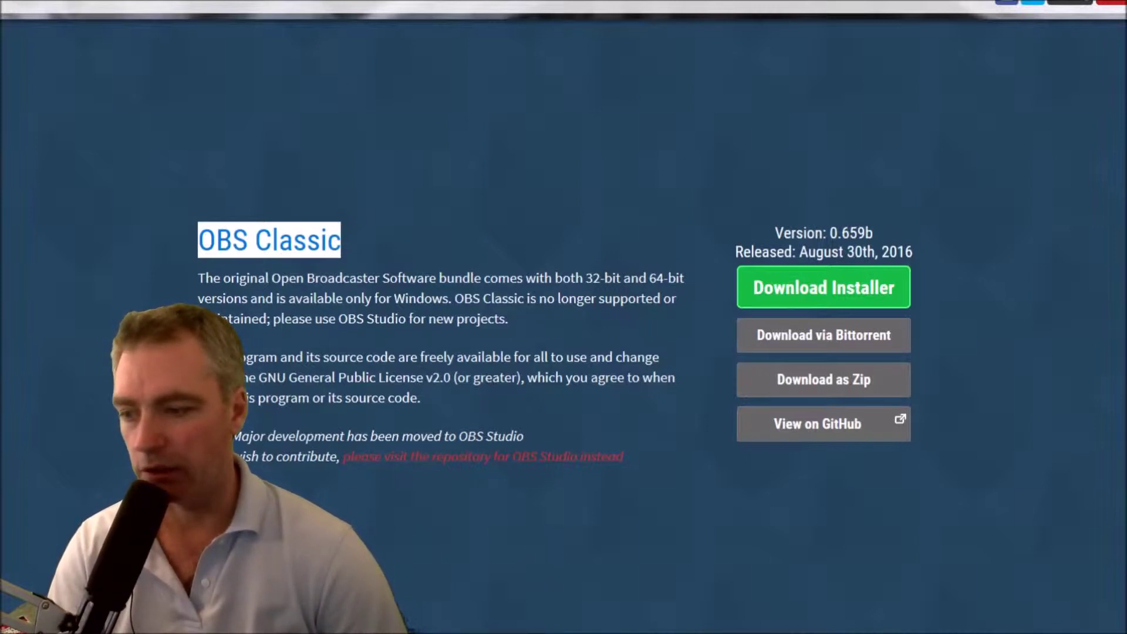
Step: Start downloading the OBS Classic installer from the Download Installer button
key("alt+Tab")
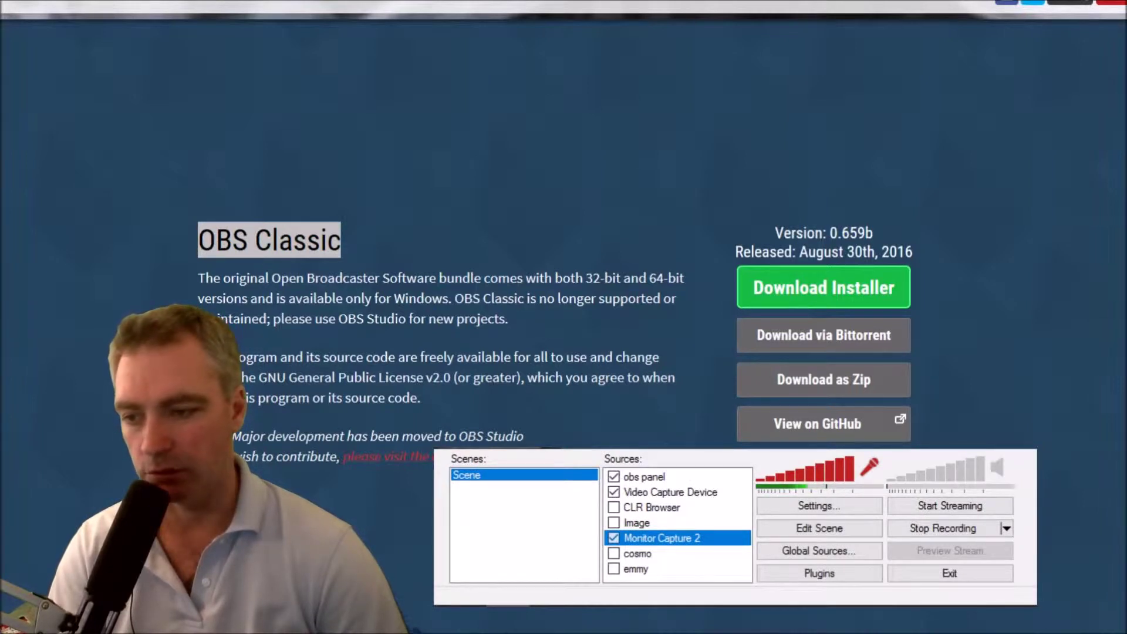
key("alt+Tab")
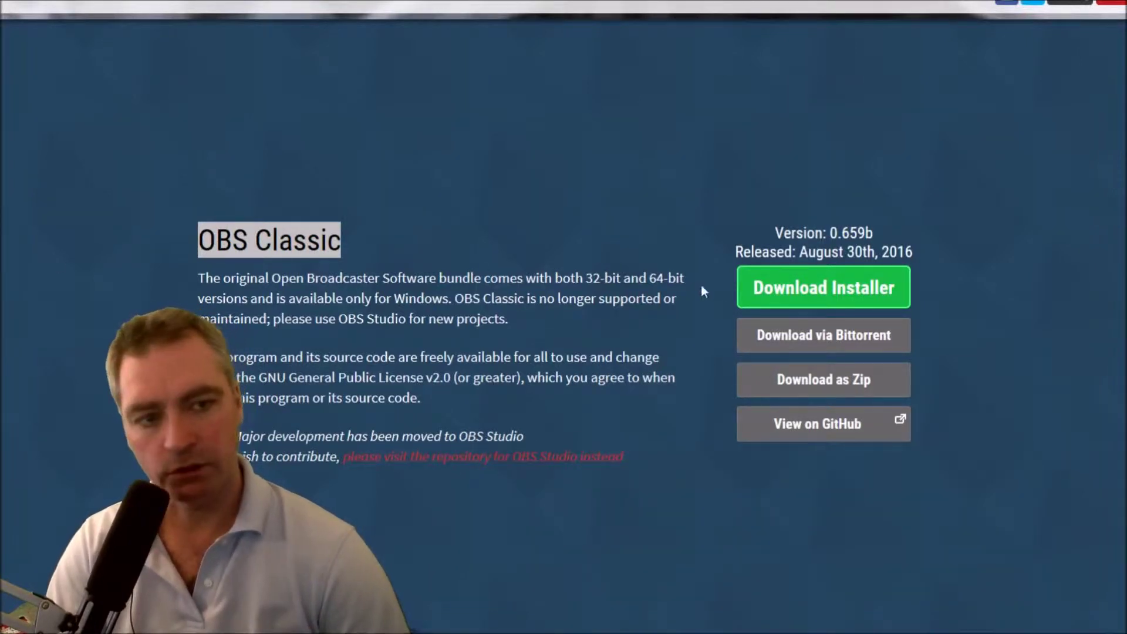
left_click(701, 284)
left_click(821, 295)
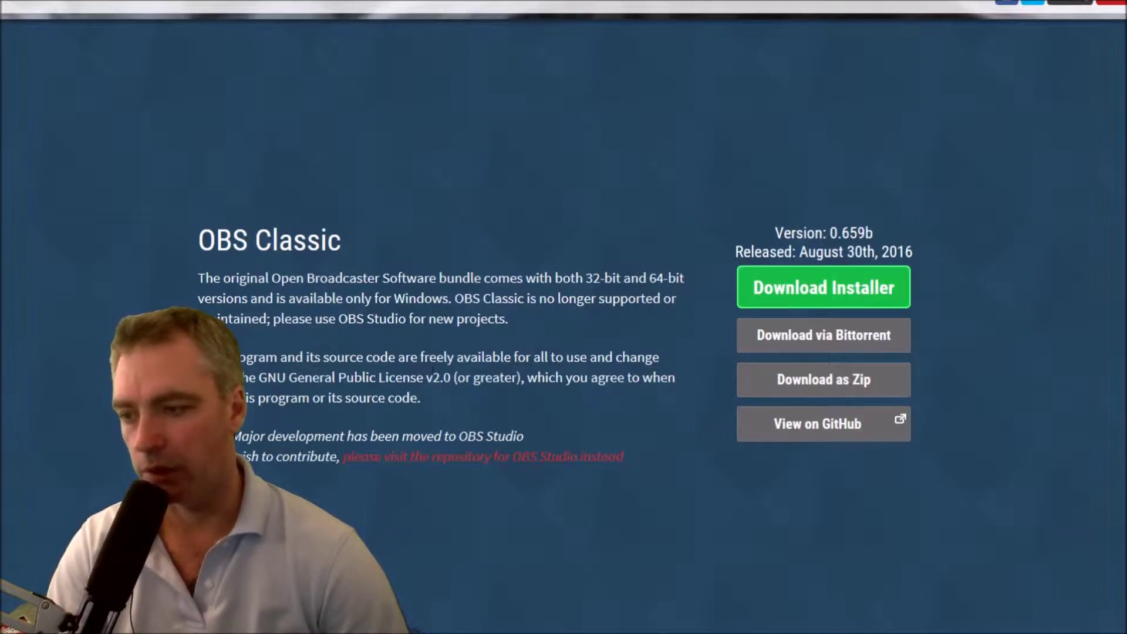
Step: In OBS Classic, preview the CLR Browser skyline video and the Image library backdrop, then hide both
key("alt+Tab")
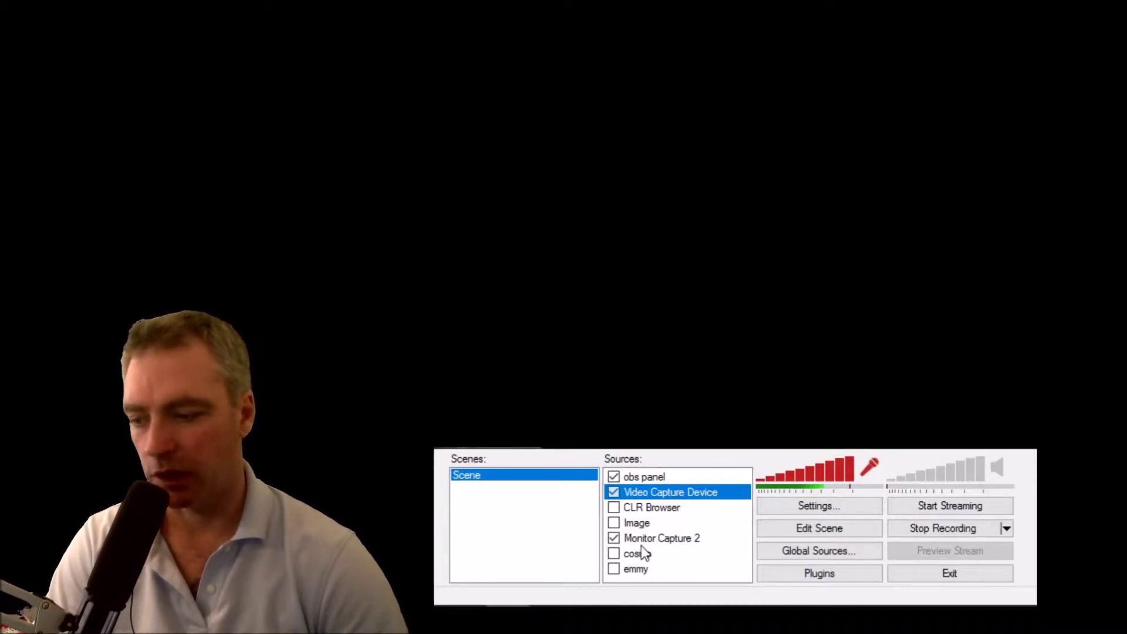
left_click(614, 509)
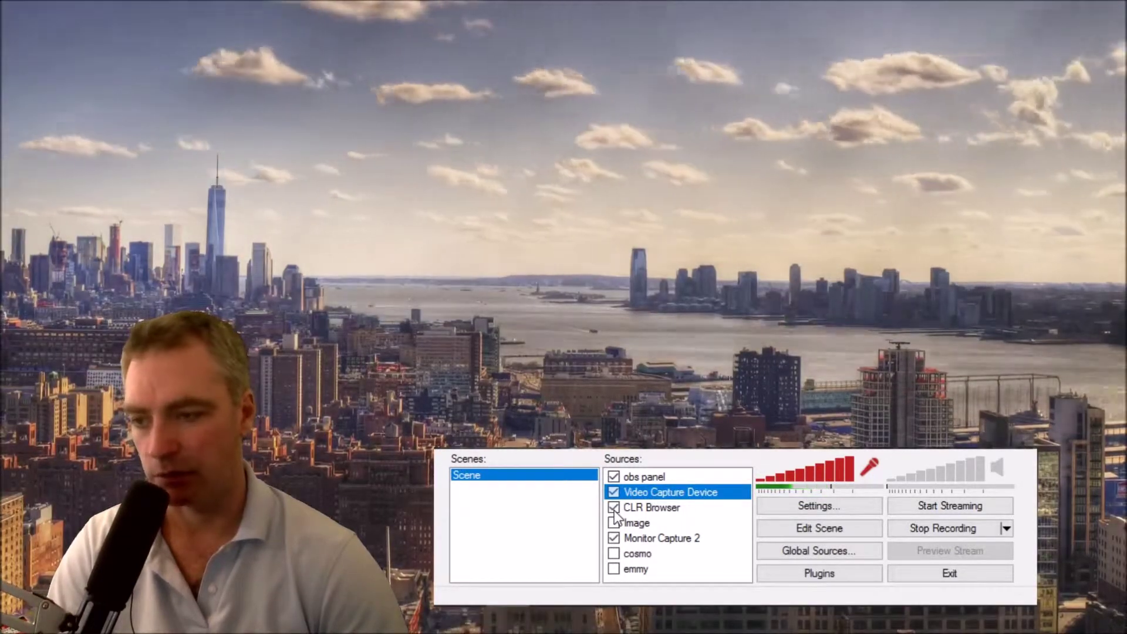
left_click(614, 508)
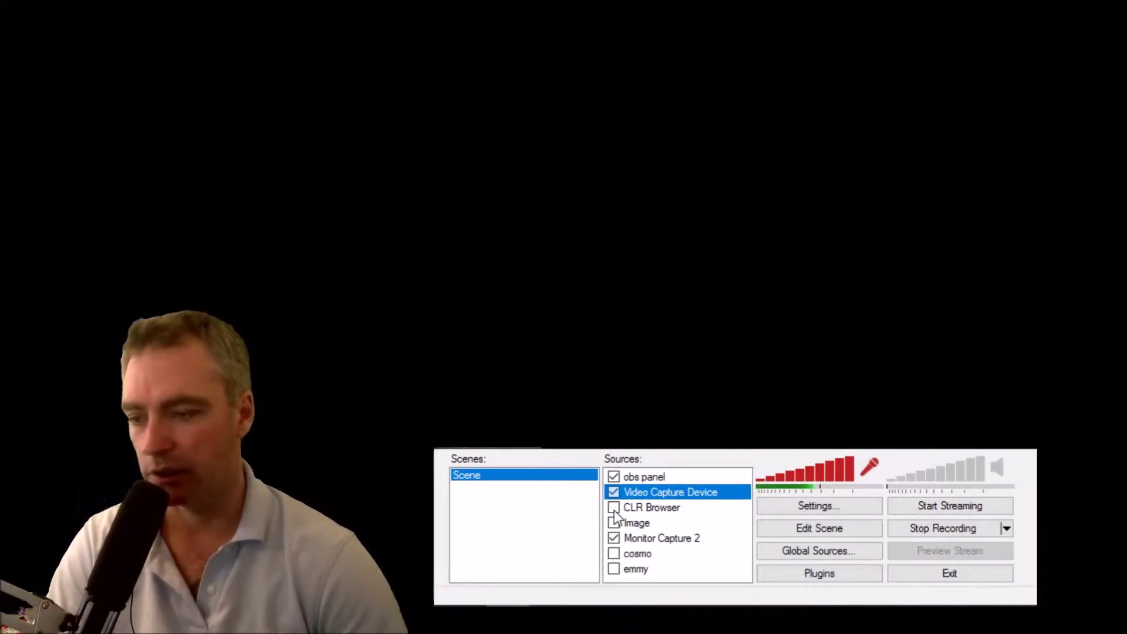
left_click(613, 523)
left_click(613, 523)
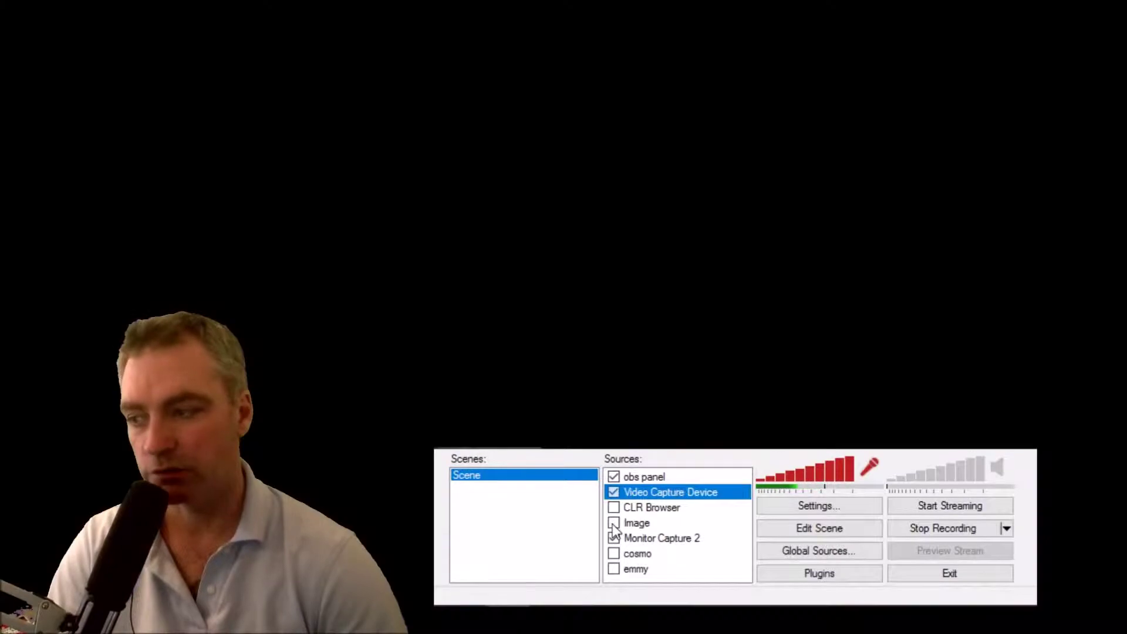
Step: Hide the Monitor Capture 2 desktop capture and open the Video Capture Device settings
left_click(643, 540)
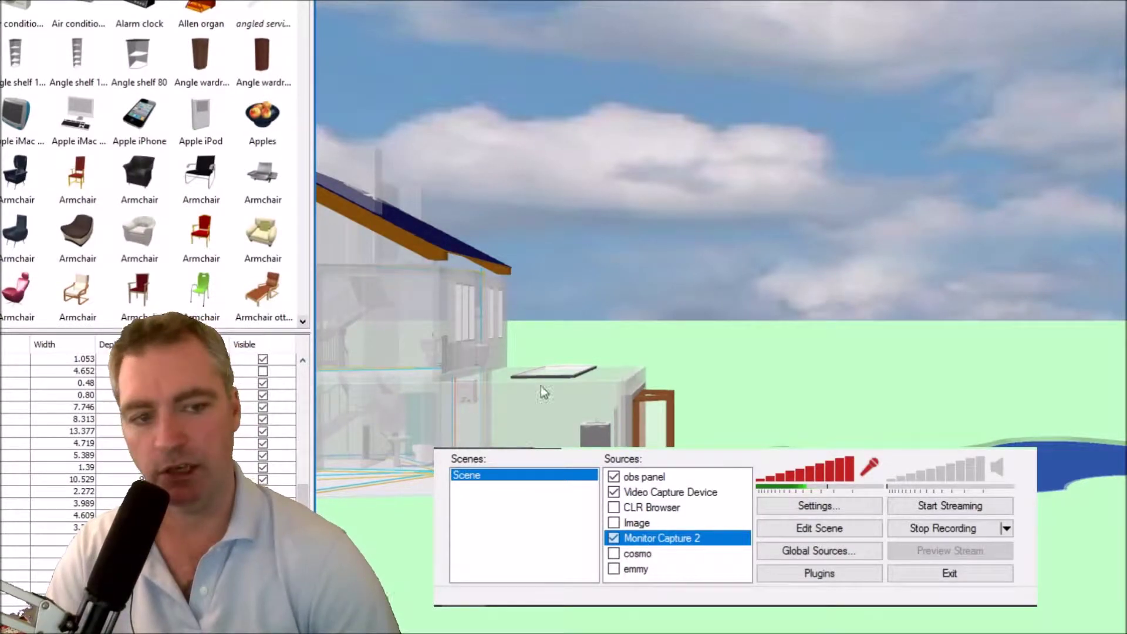
scroll(540, 386, "down", 5)
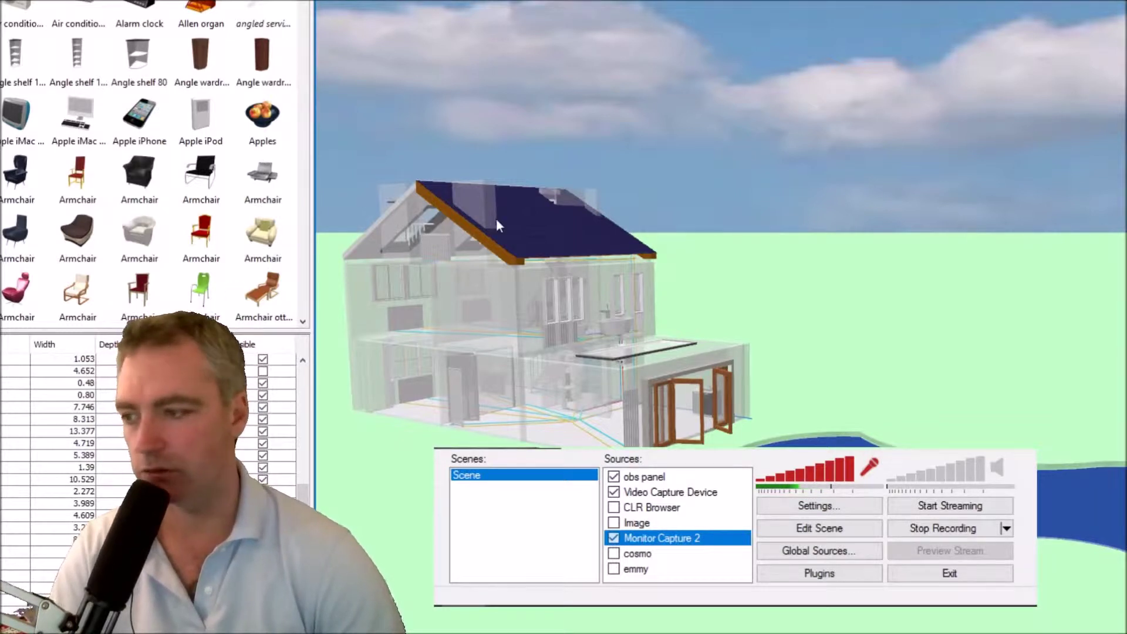
left_click(614, 538)
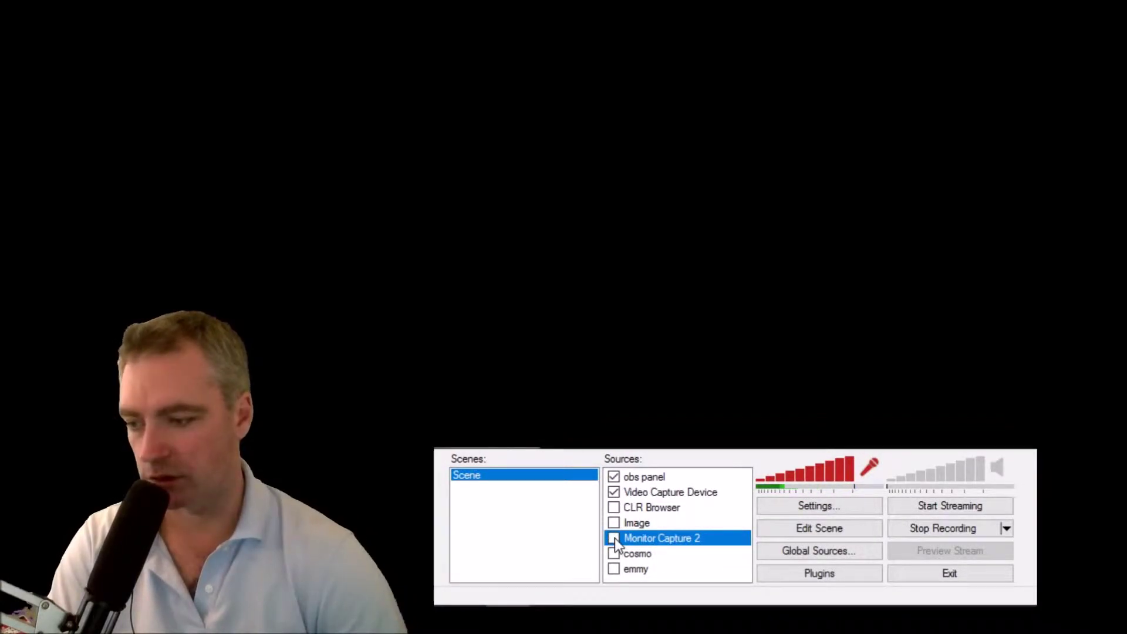
left_click(653, 495)
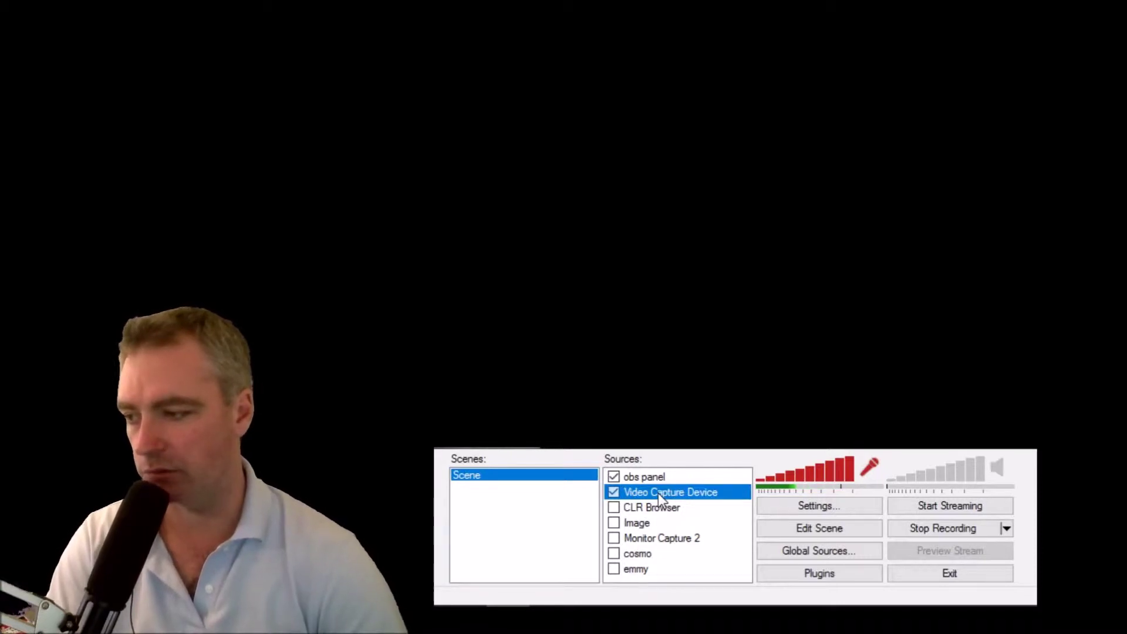
double_click(657, 493)
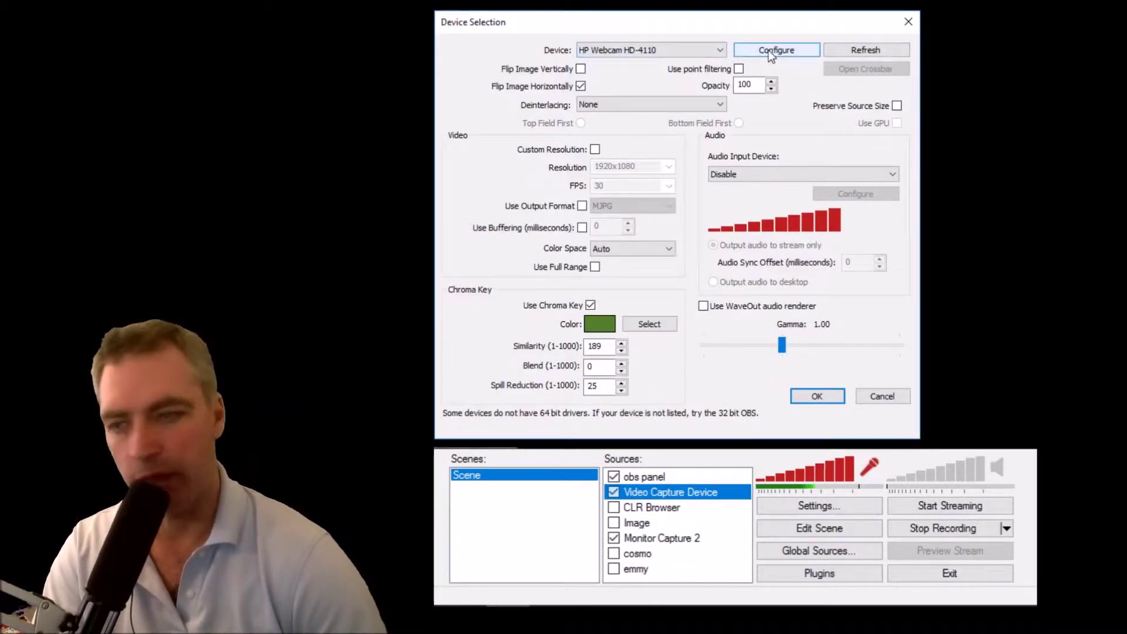
Step: Untick Use Chroma Key for the webcam and move the device settings window aside
left_click(590, 305)
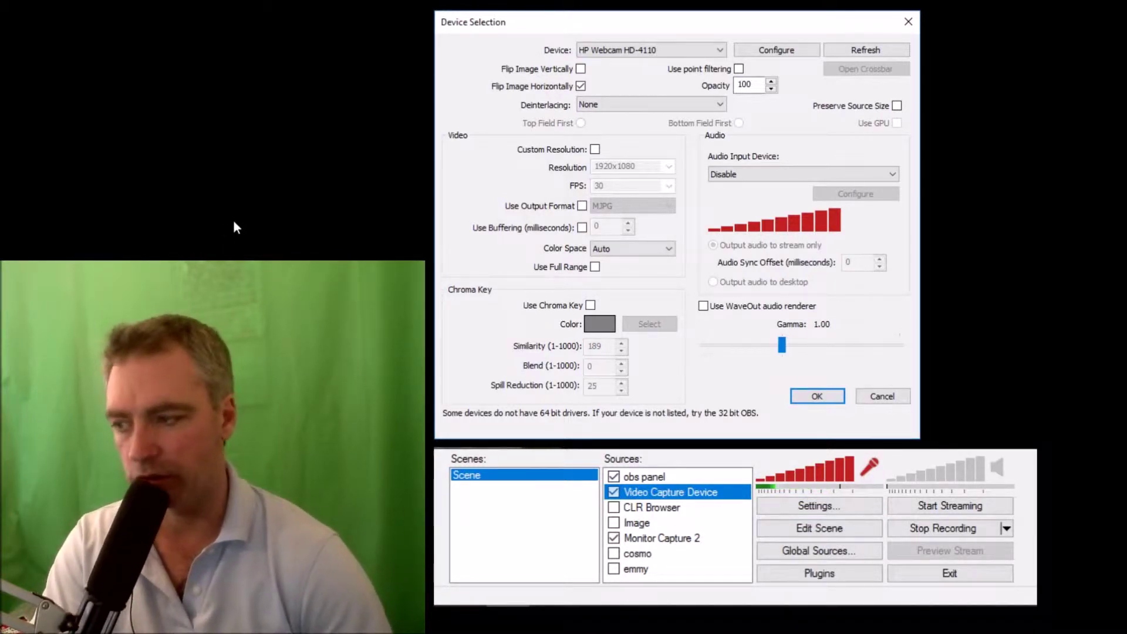
left_click_drag(749, 17, 523, 58)
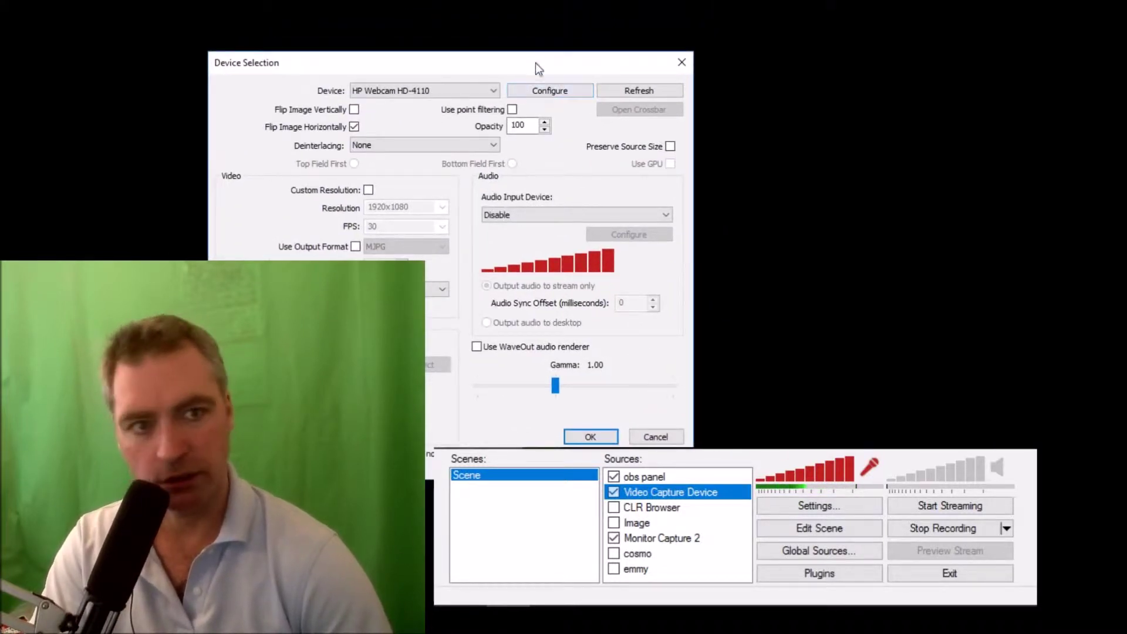
left_click_drag(535, 62, 692, 26)
left_click(715, 51)
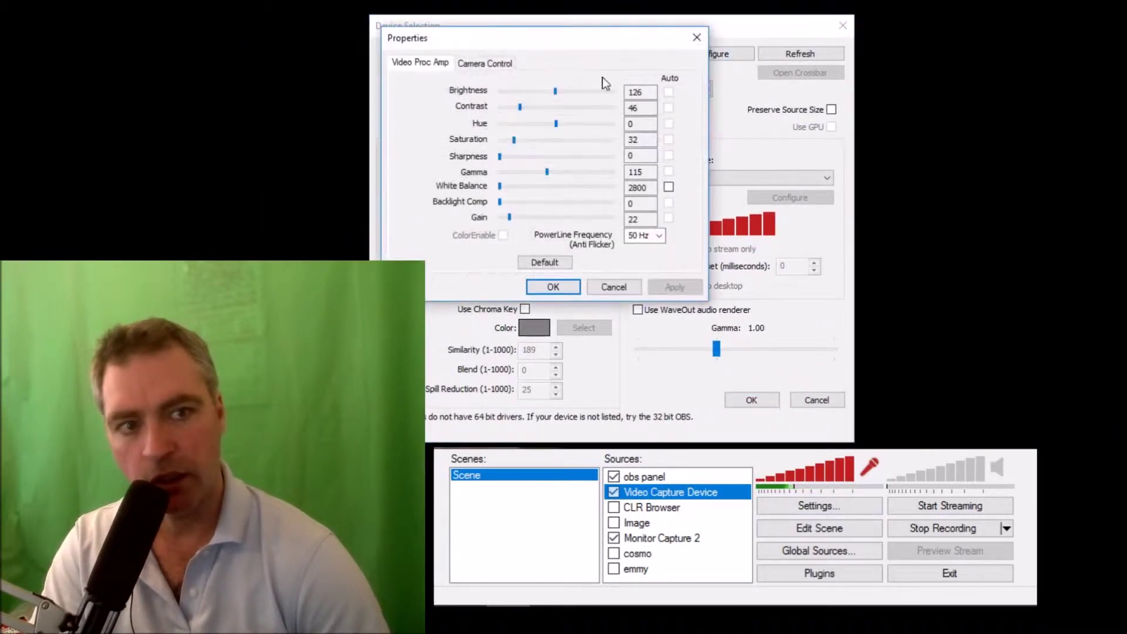
left_click_drag(534, 38, 600, 86)
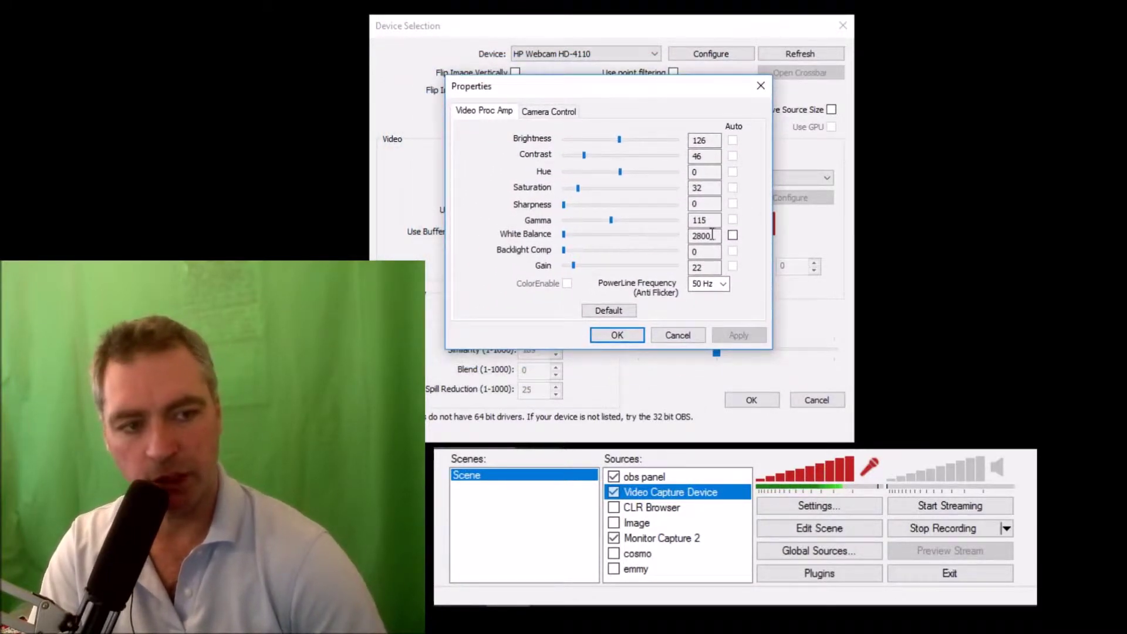
left_click(564, 234)
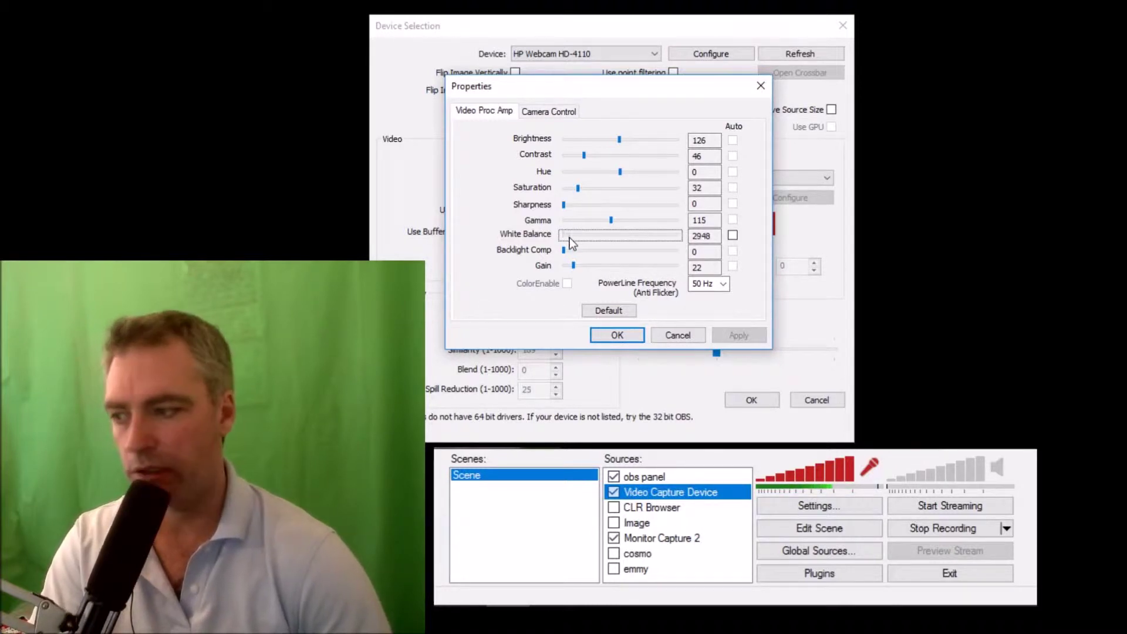
mouse_move(570, 242)
left_mouse_down()
mouse_move(709, 244)
mouse_move(556, 243)
left_mouse_up()
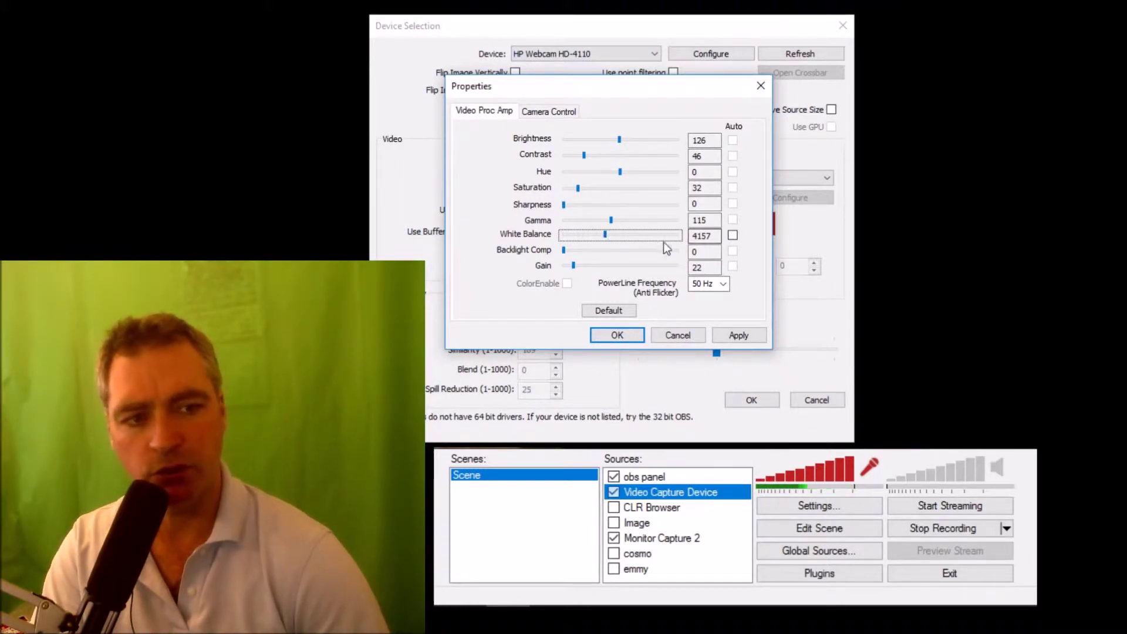
left_click(732, 236)
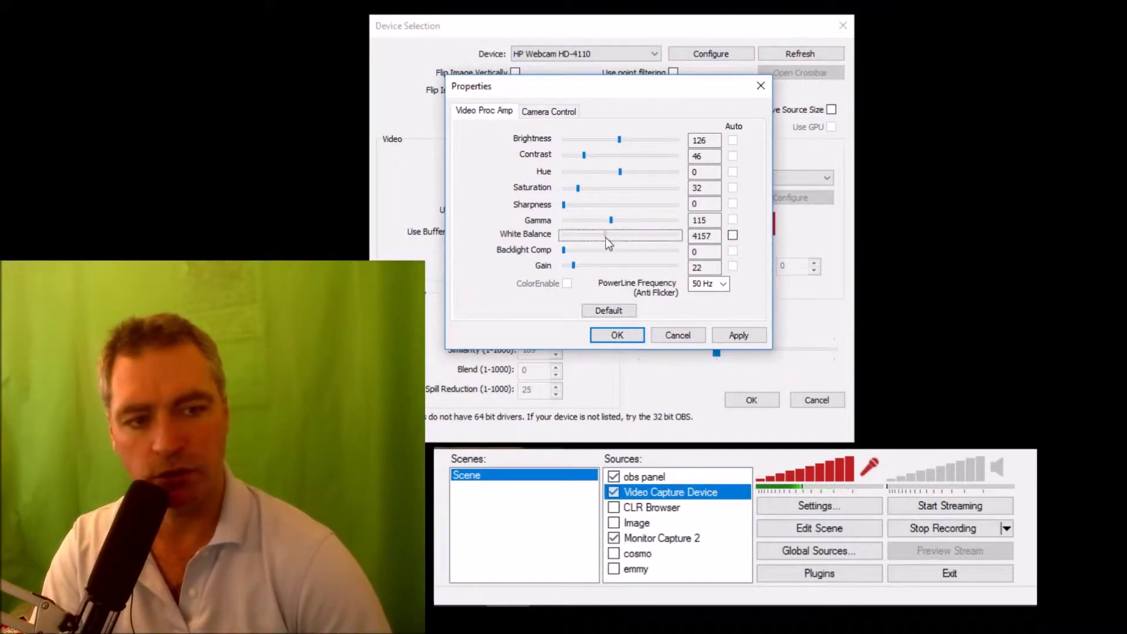
left_click_drag(605, 237, 529, 234)
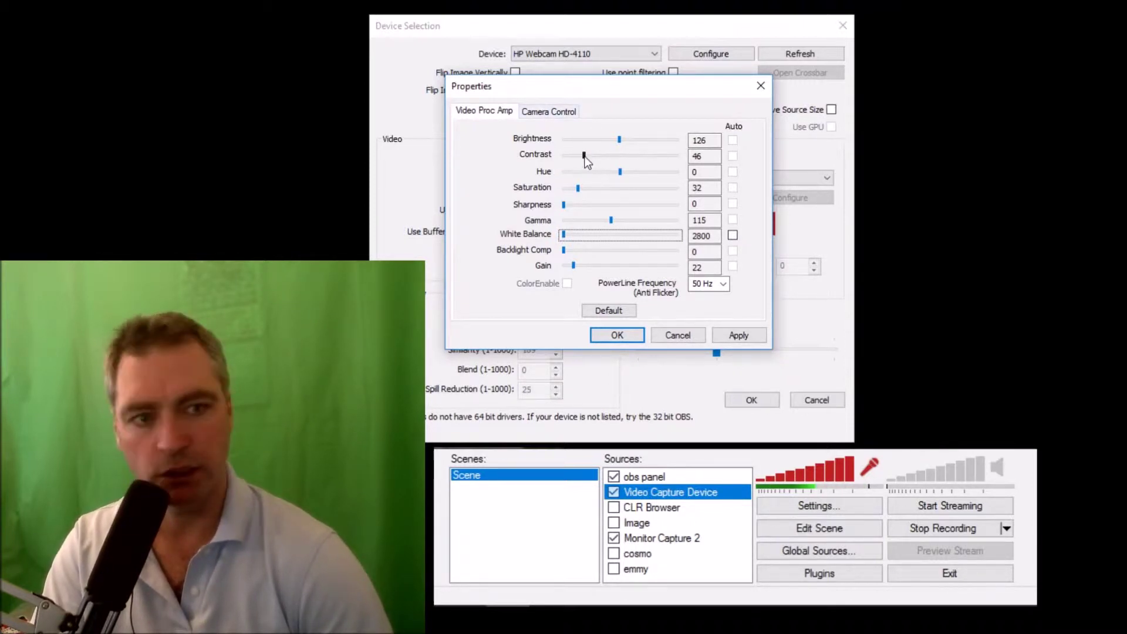
mouse_move(585, 156)
left_mouse_down()
mouse_move(576, 163)
mouse_move(604, 161)
mouse_move(588, 164)
left_mouse_up()
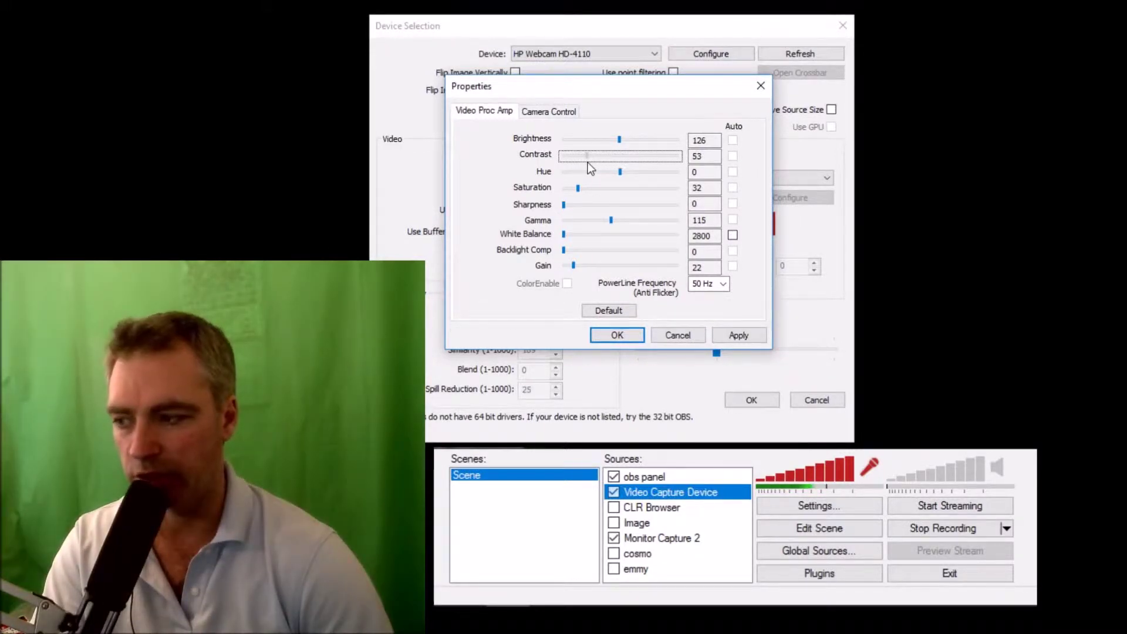
left_click_drag(587, 163, 583, 161)
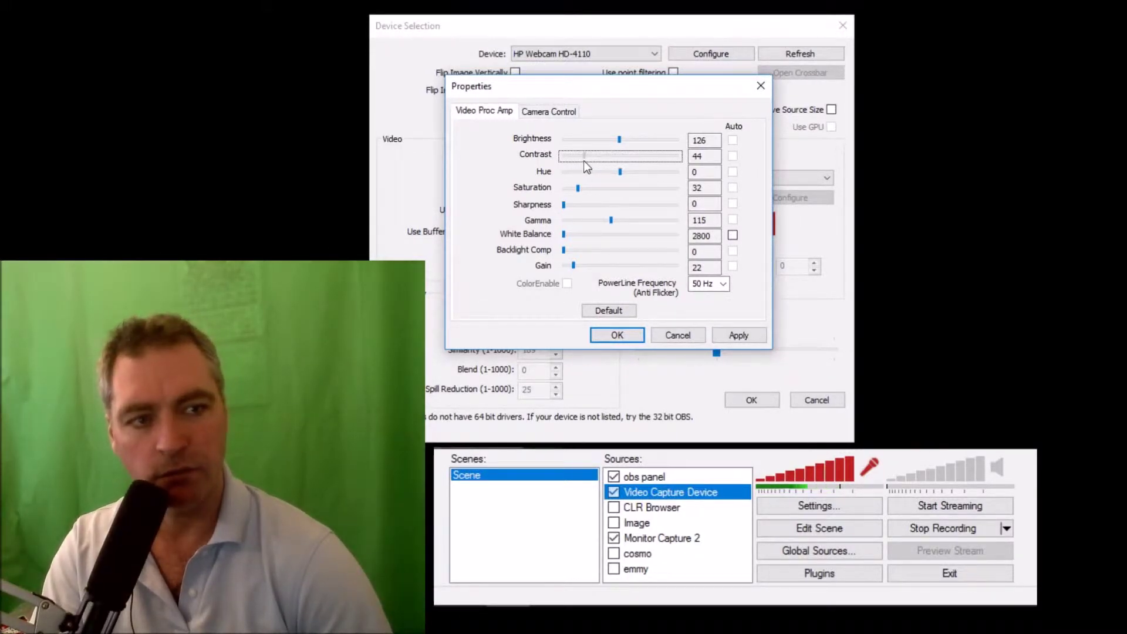
left_click(738, 336)
left_click(558, 110)
left_click_drag(545, 162, 562, 161)
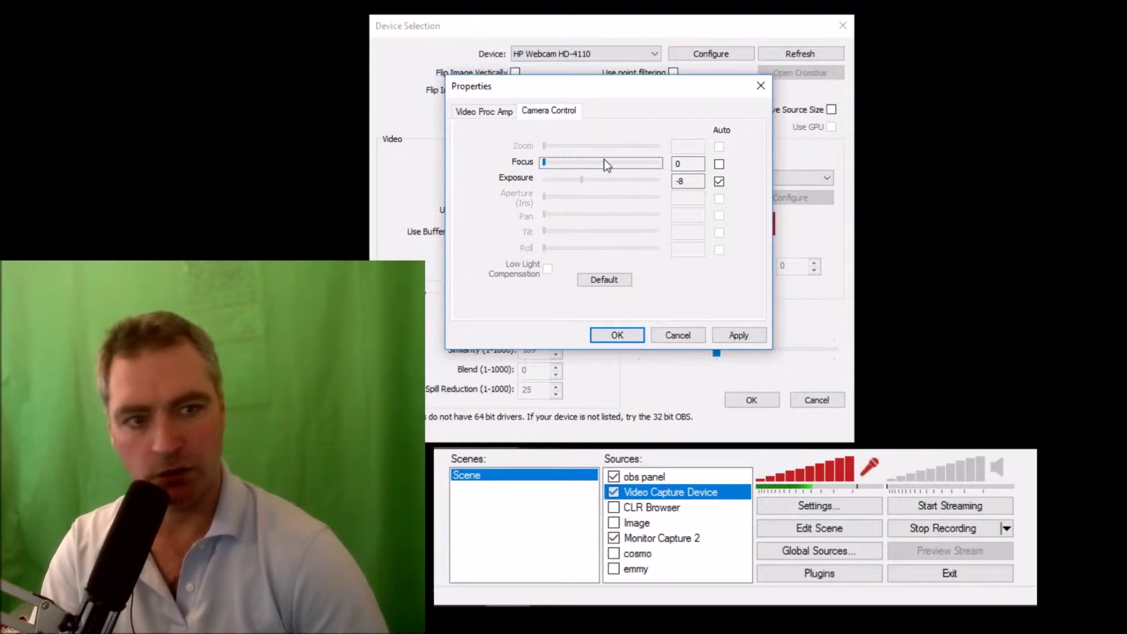
left_click_drag(565, 163, 542, 165)
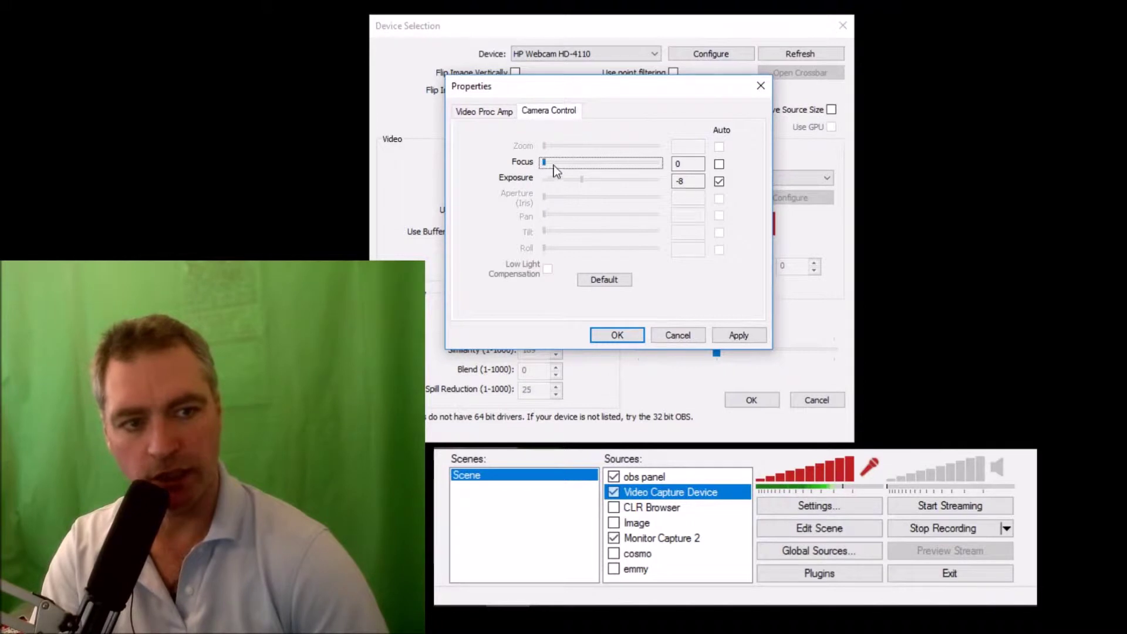
left_click(737, 335)
left_click(624, 338)
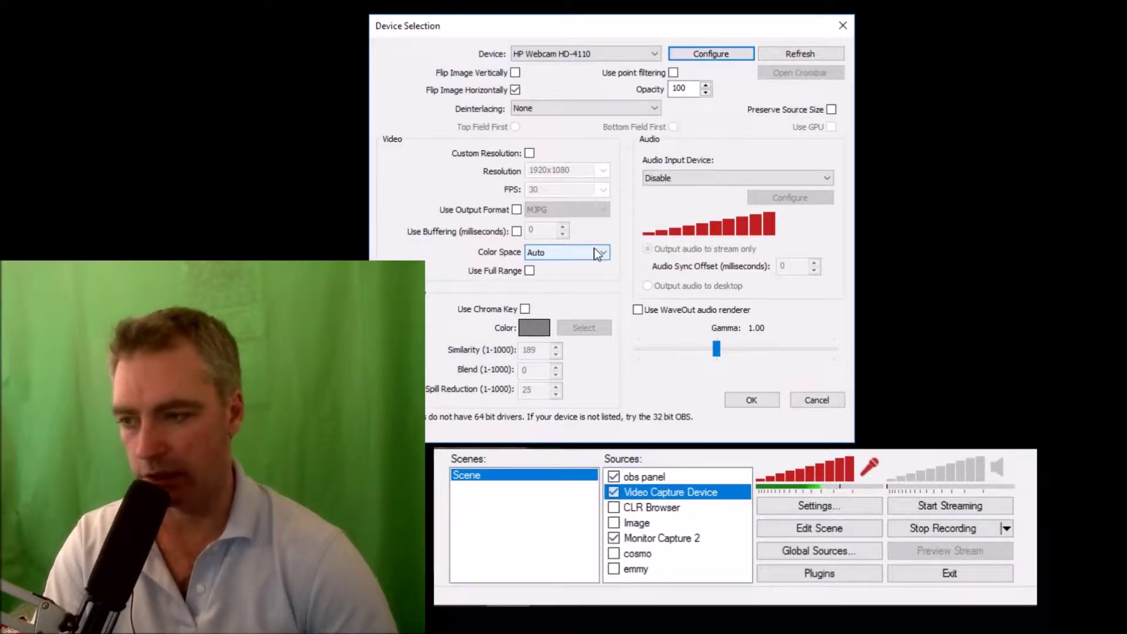
Step: Re-enable the webcam chroma key with Similarity and Spill Reduction at 0, toggling it to compare
left_click(525, 310)
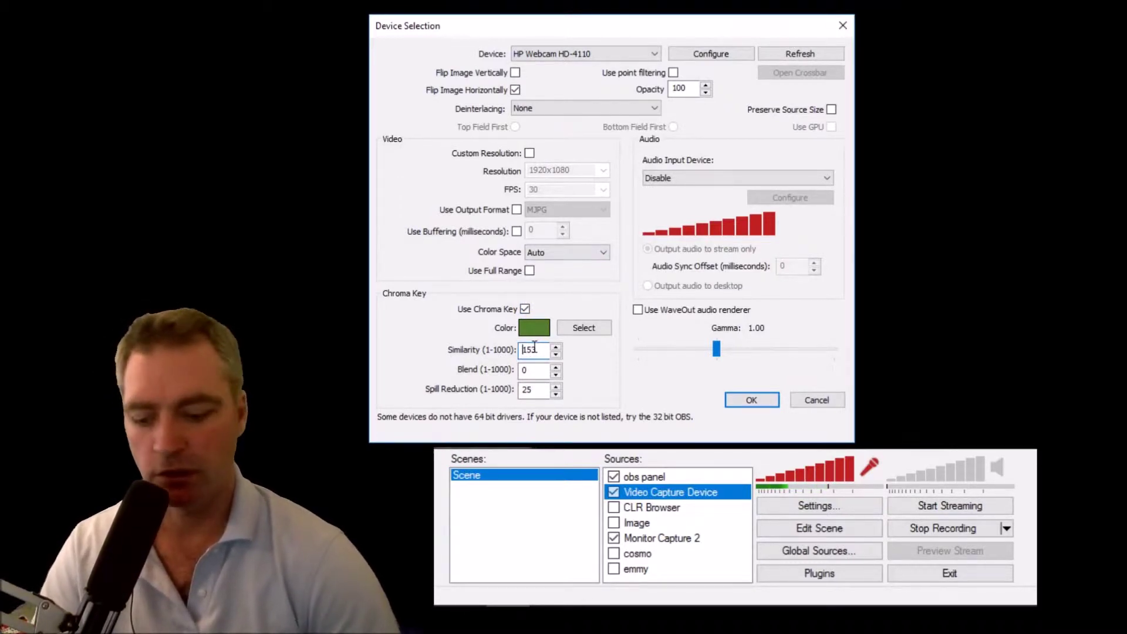
double_click(533, 350)
type("0")
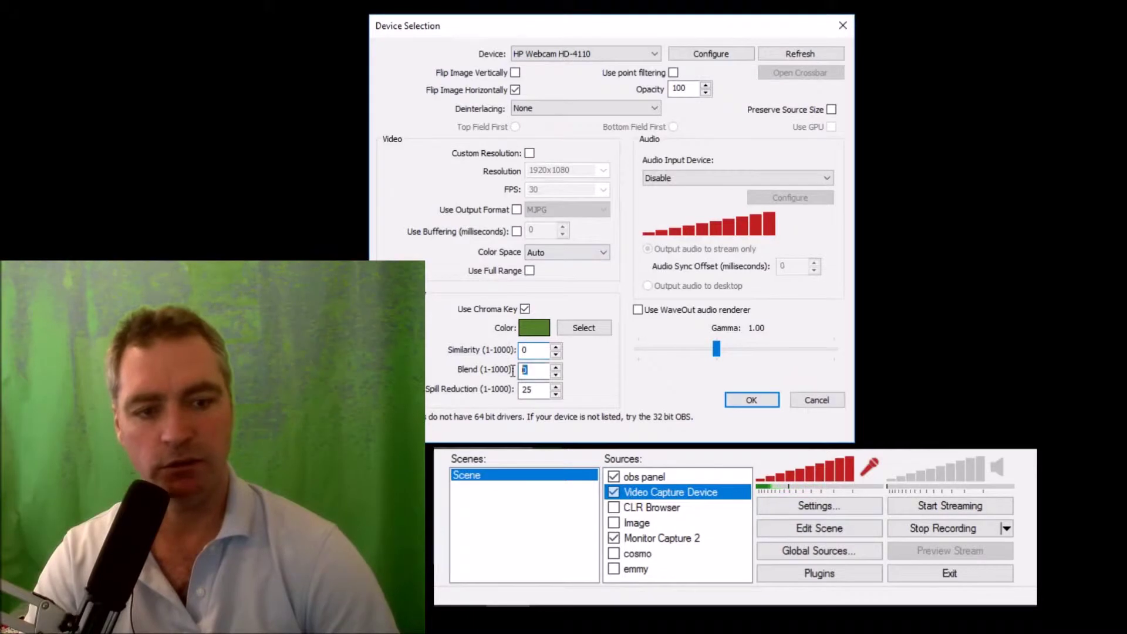
double_click(533, 389)
type("0")
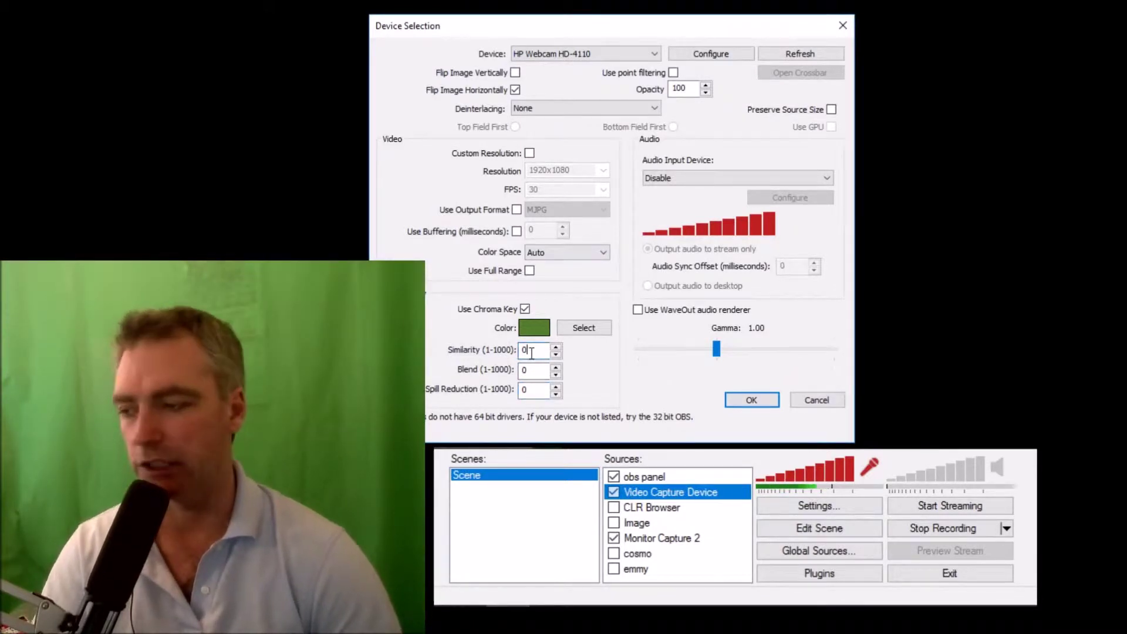
left_click(525, 311)
left_click(526, 310)
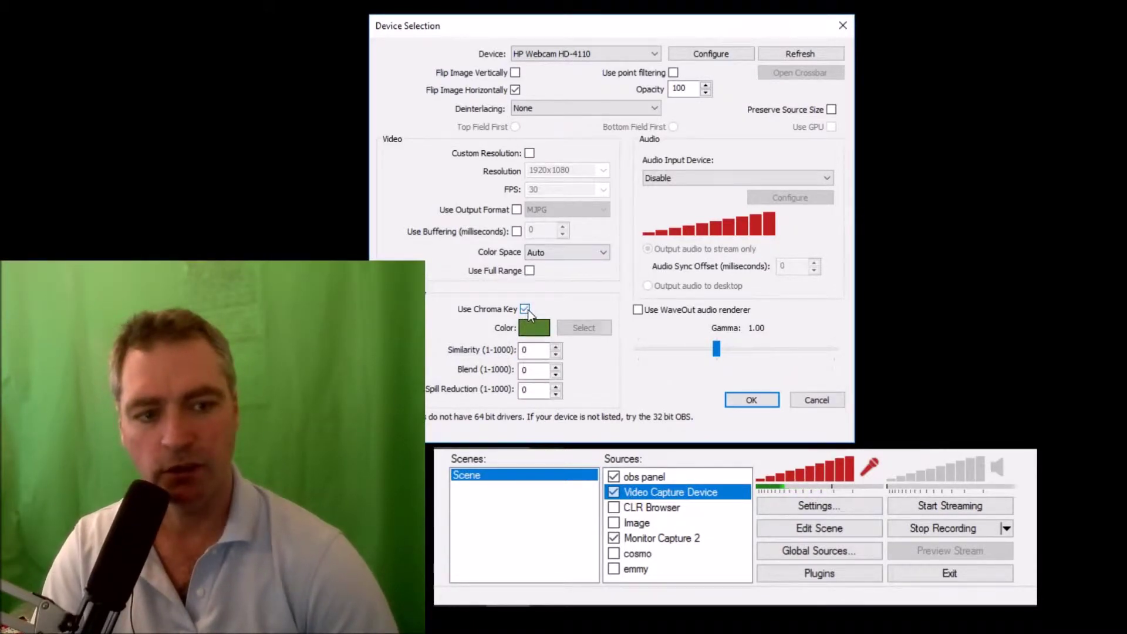
Step: Try a series of typed Similarity values (84, 90, 55, 81, 110 and others) for the webcam chroma key
left_click(536, 349)
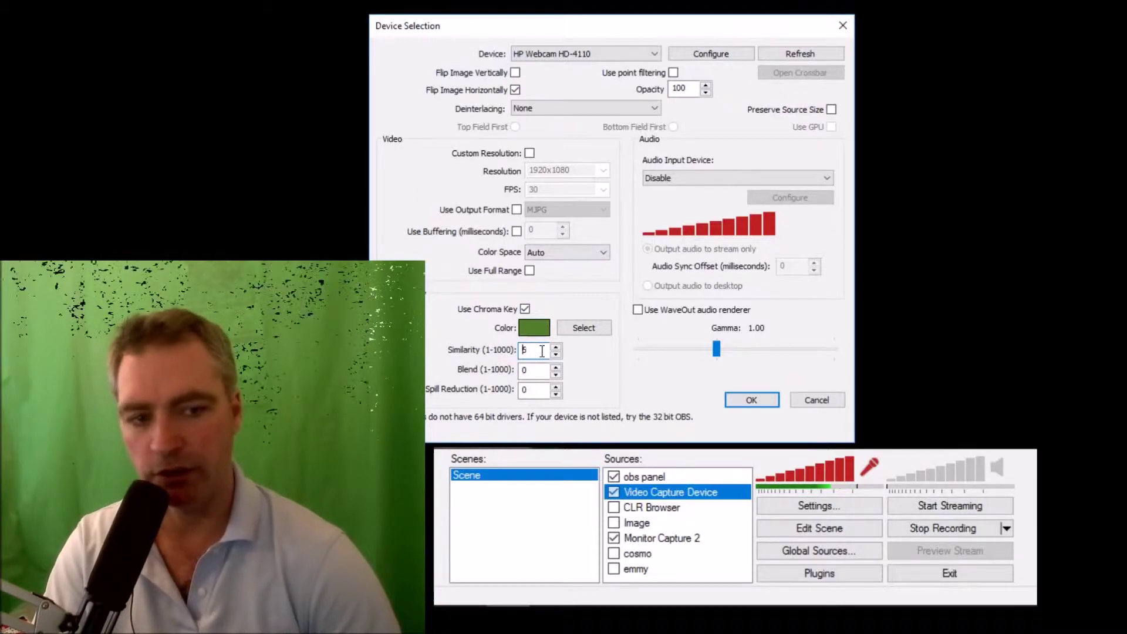
type("84")
key("BackSpace")
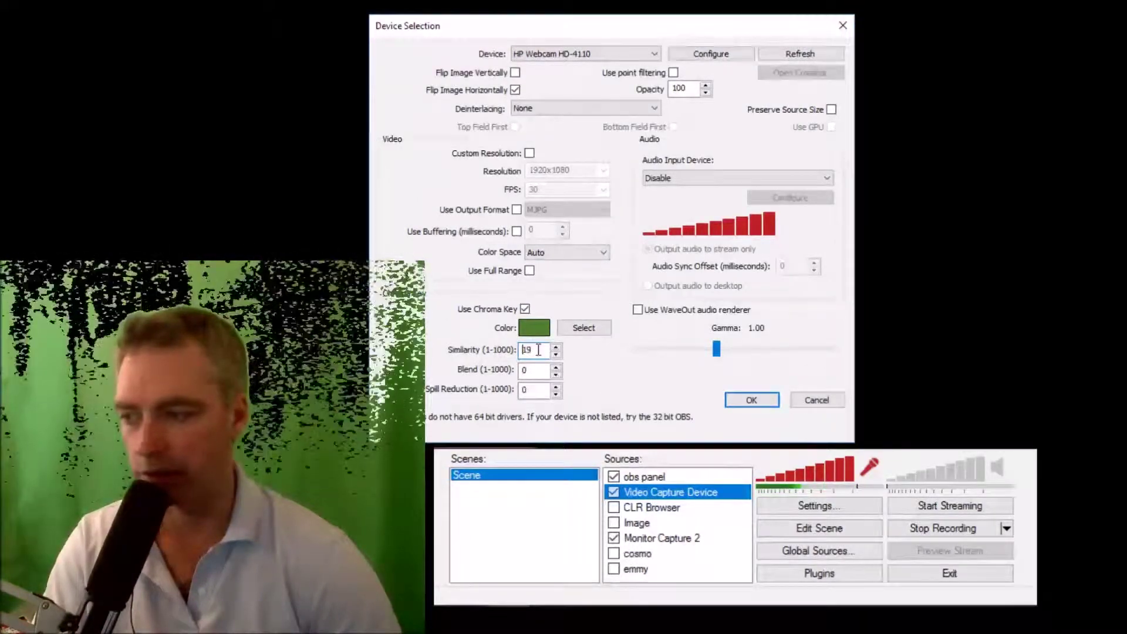
type("0")
key("BackSpace")
key("BackSpace")
type("90")
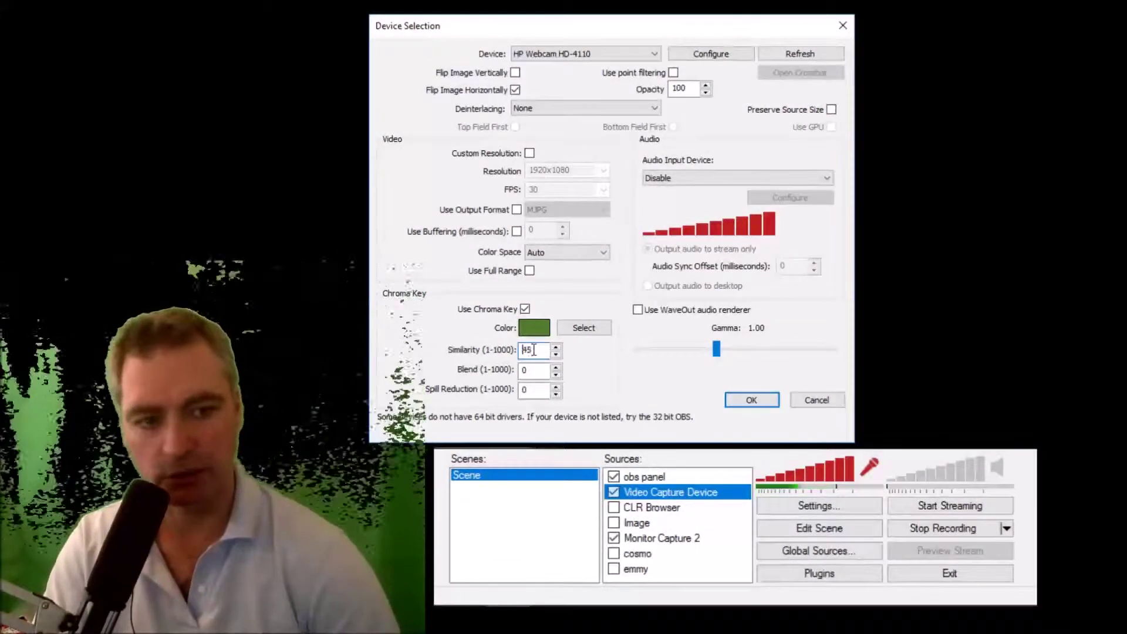
key("BackSpace")
key("BackSpace")
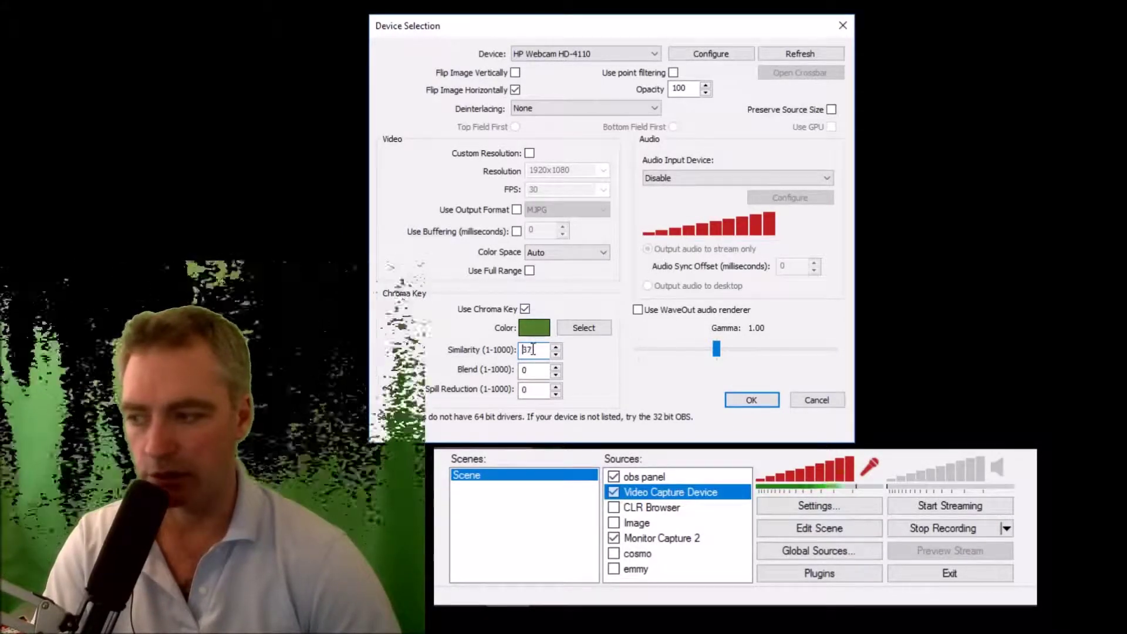
type("55")
key("BackSpace")
key("BackSpace")
type("81")
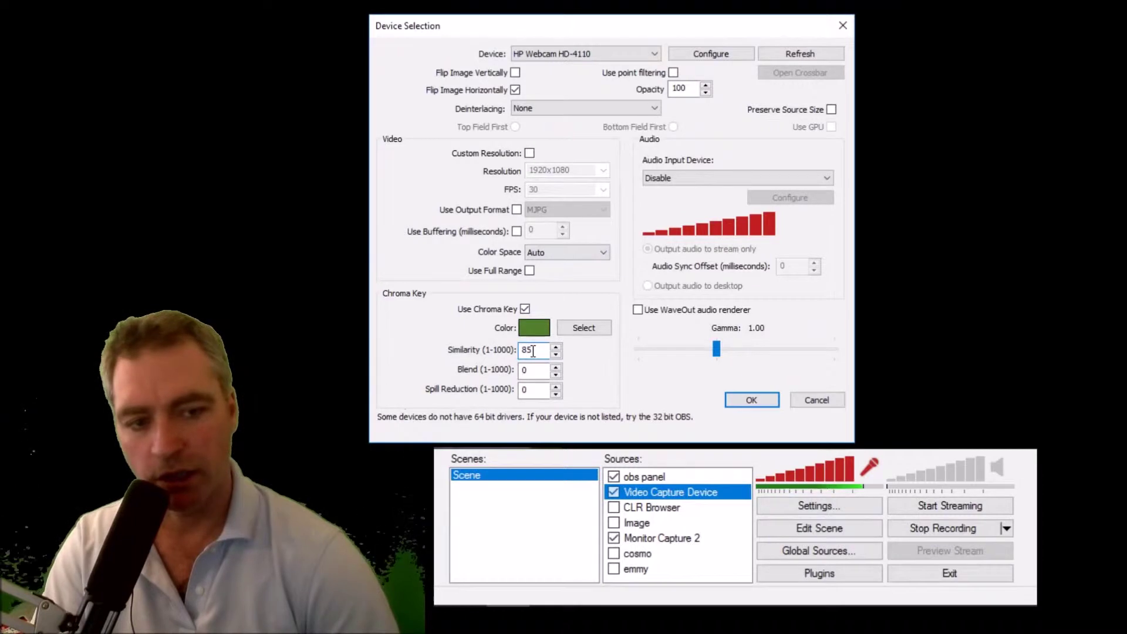
key("BackSpace")
key("BackSpace")
type("110")
key("BackSpace")
type("7")
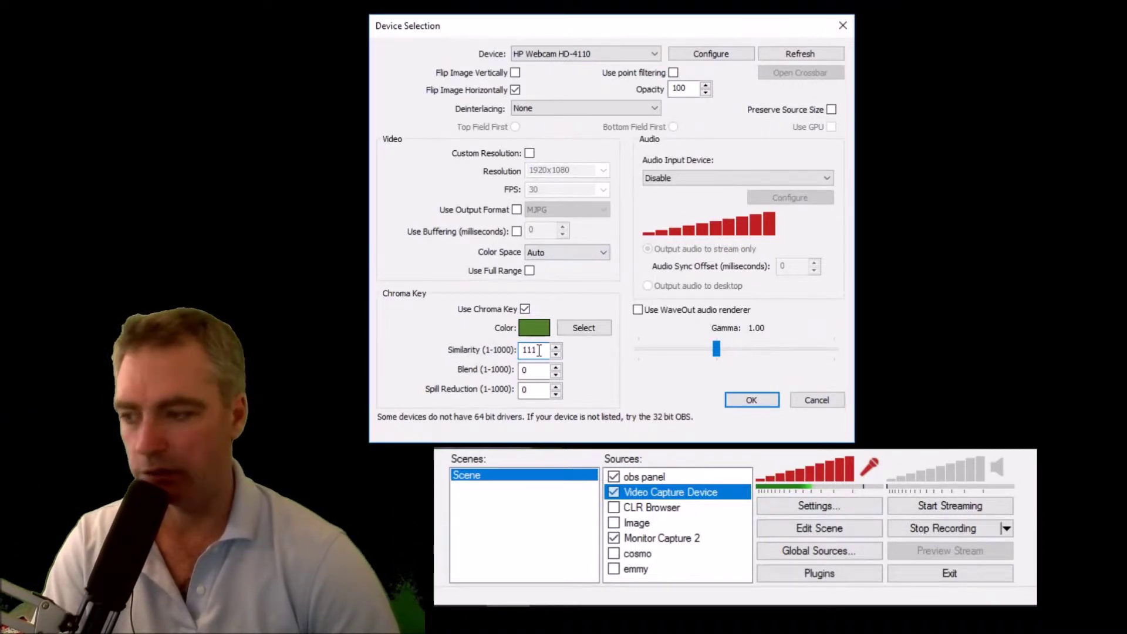
key("BackSpace")
key("BackSpace")
type("34")
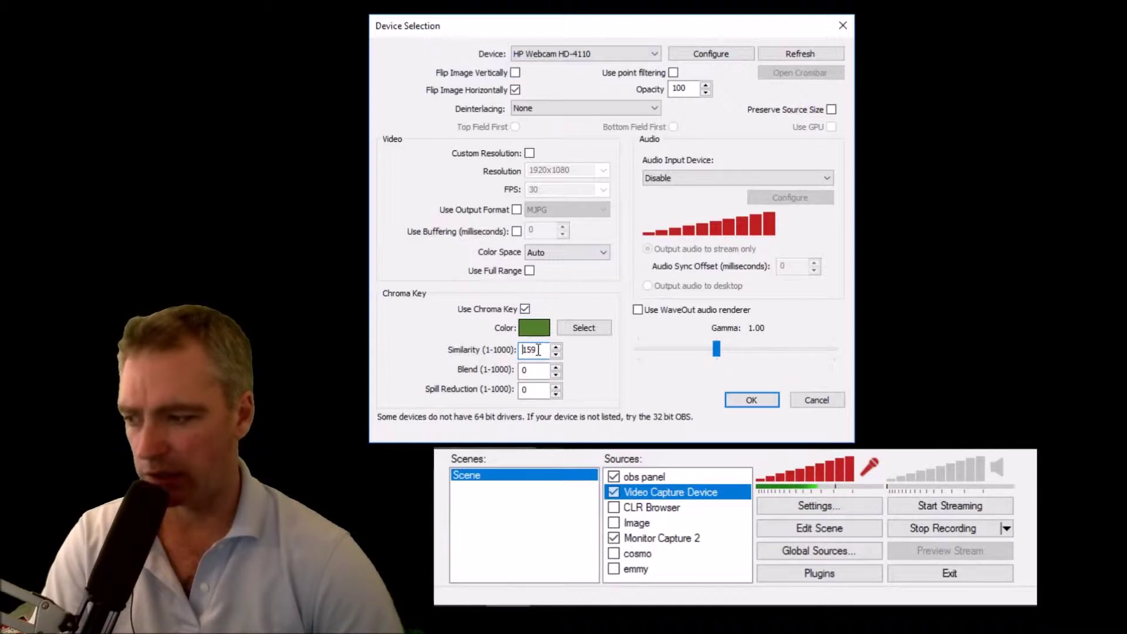
Step: Adjust the chroma key to Similarity 135 and Blend 49, then apply the settings
scroll(539, 350, "down", 6)
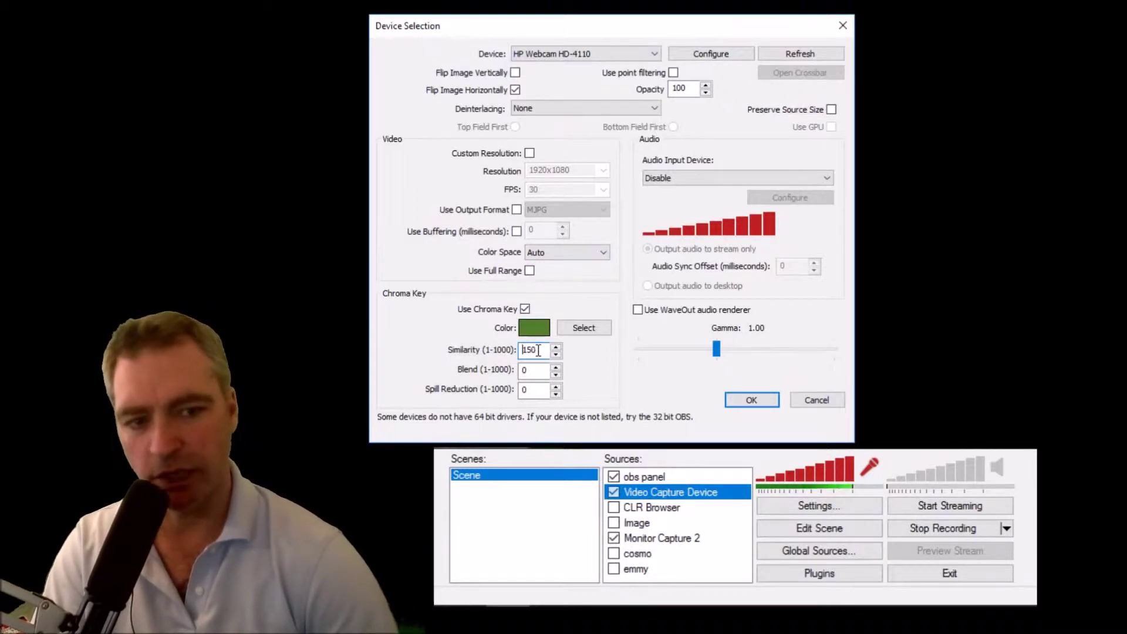
scroll(538, 350, "down", 20)
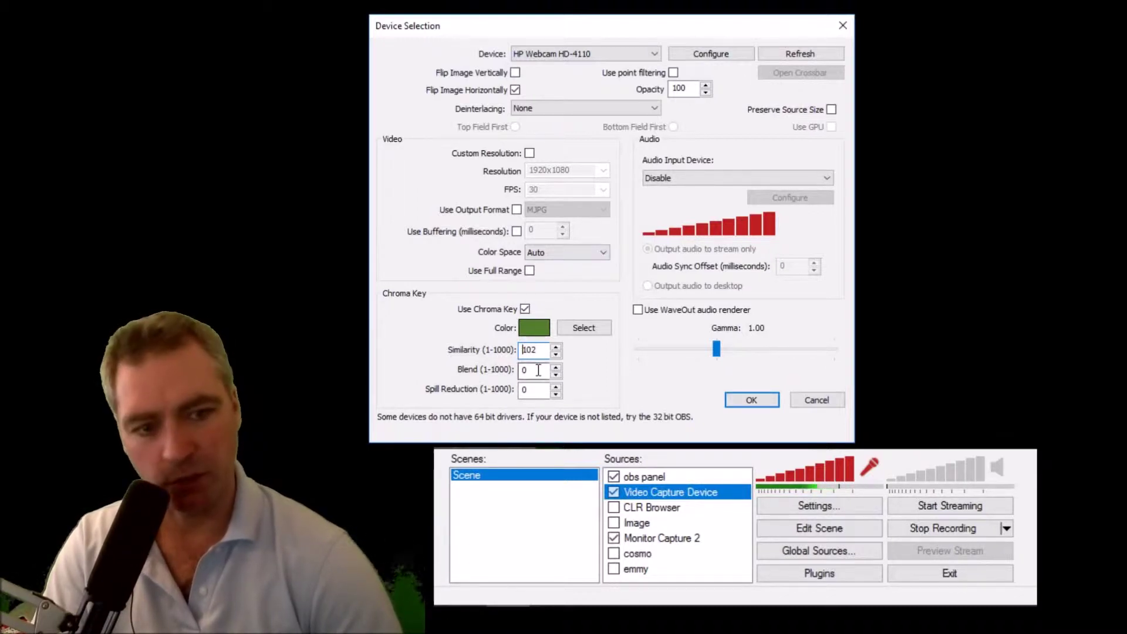
scroll(539, 372, "up", 7)
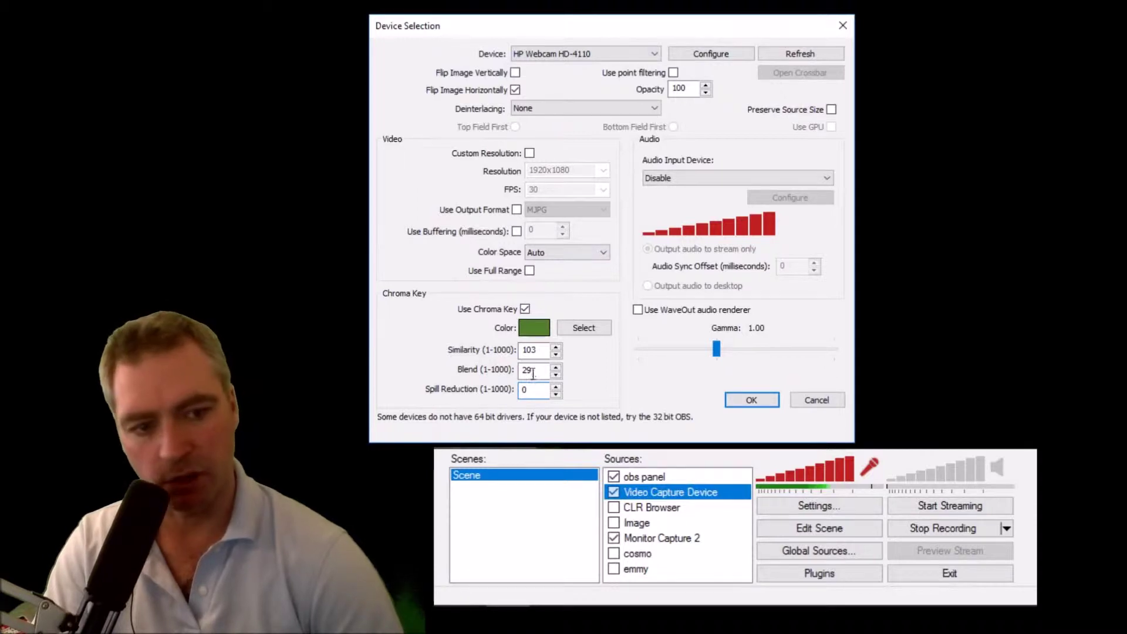
scroll(536, 373, "up", 2)
scroll(537, 375, "up", 1)
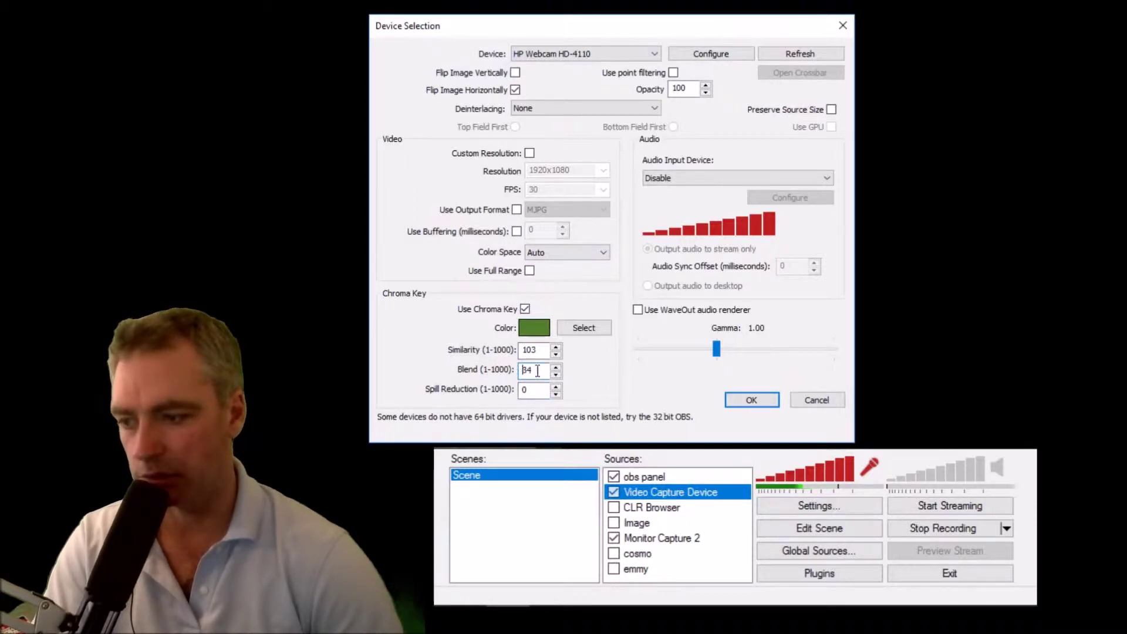
scroll(537, 371, "up", 3)
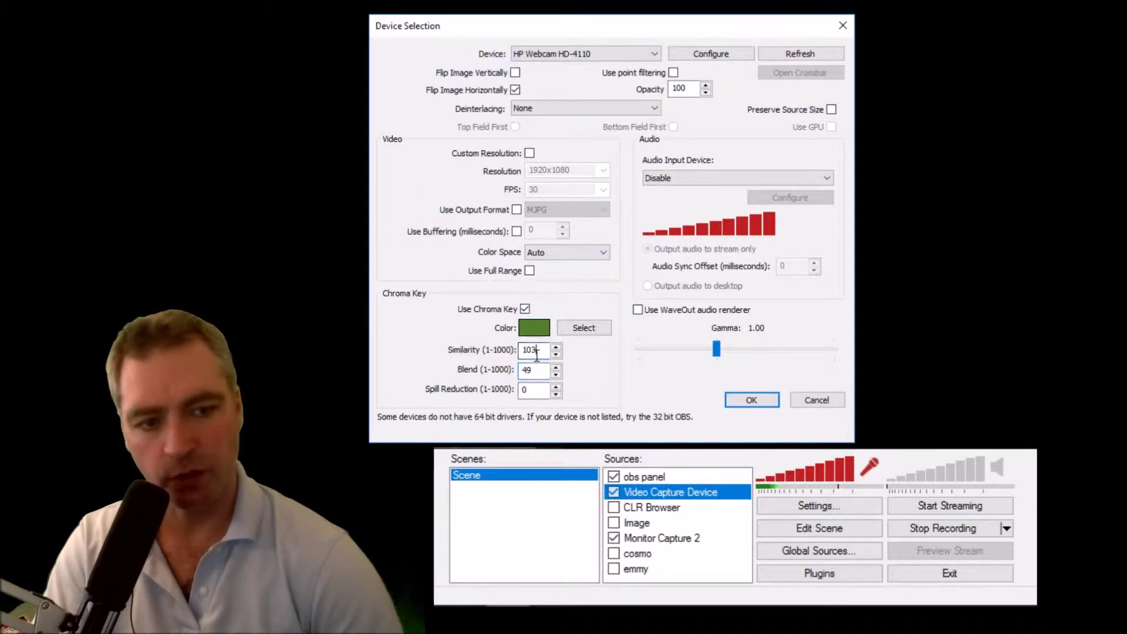
scroll(536, 349, "up", 5)
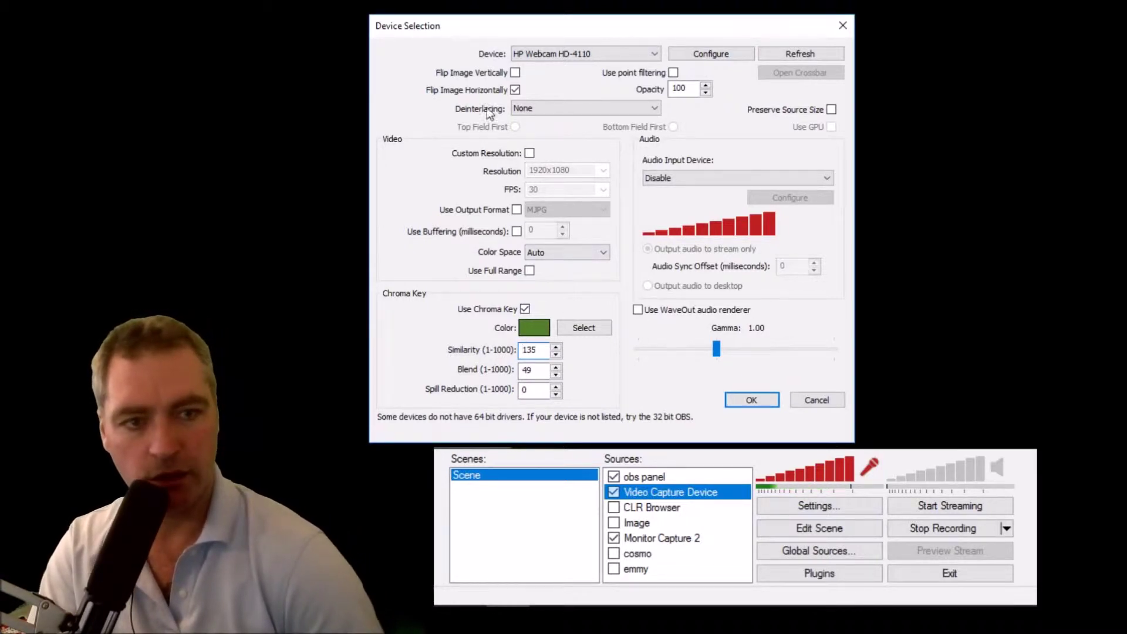
left_click(752, 399)
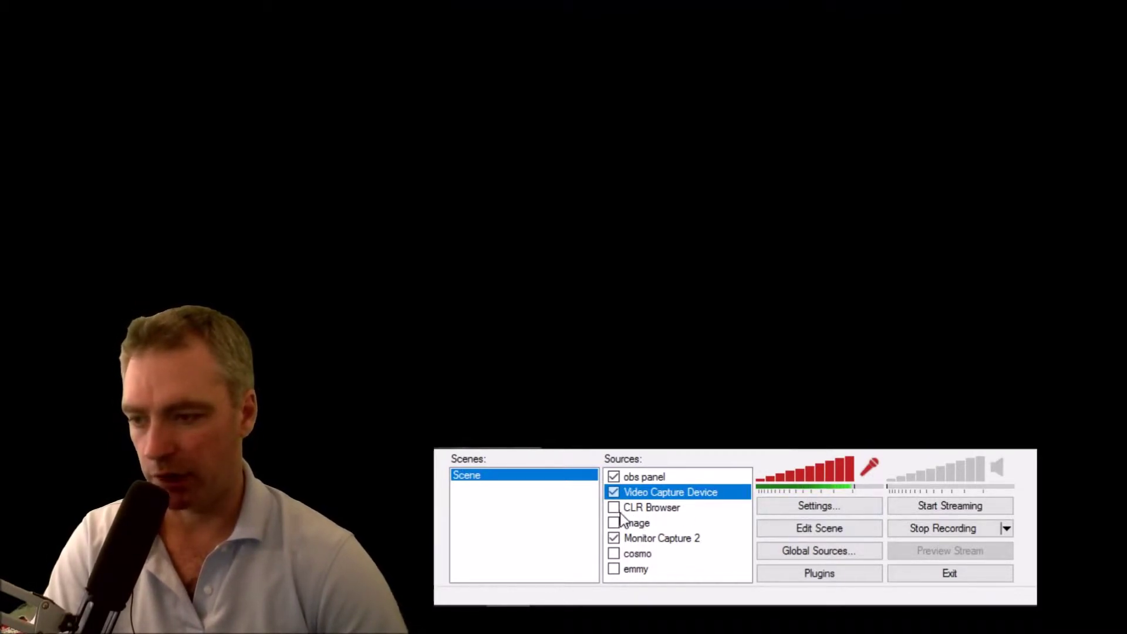
Step: Preview the city skyline, then the library picture as backdrop, then hide both and show the desktop capture
left_click(613, 508)
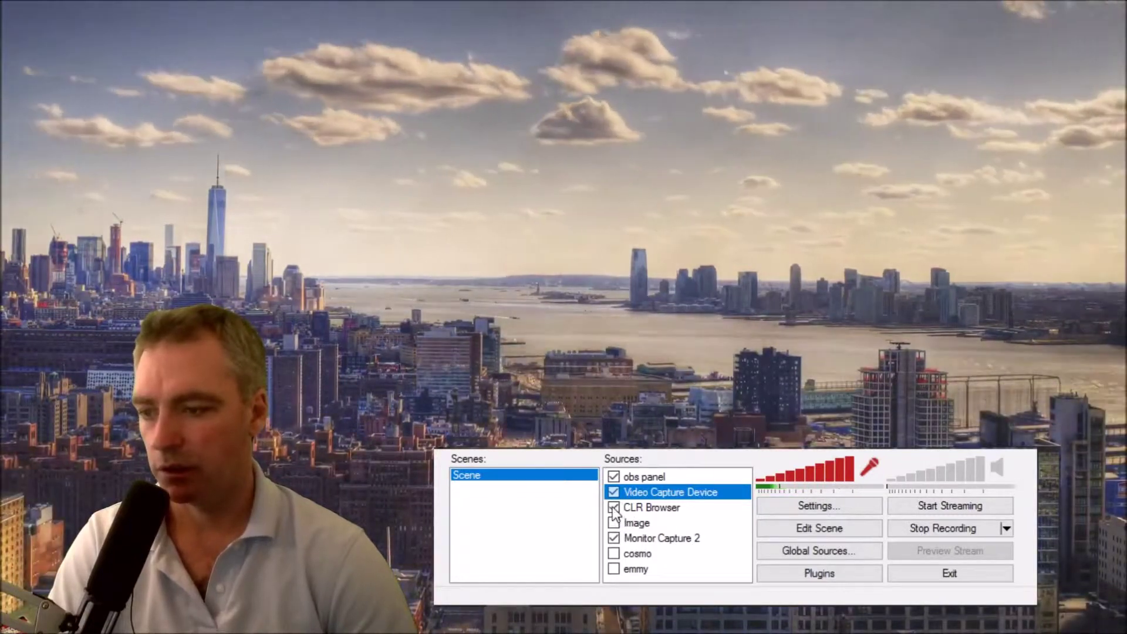
left_click(614, 507)
left_click(614, 522)
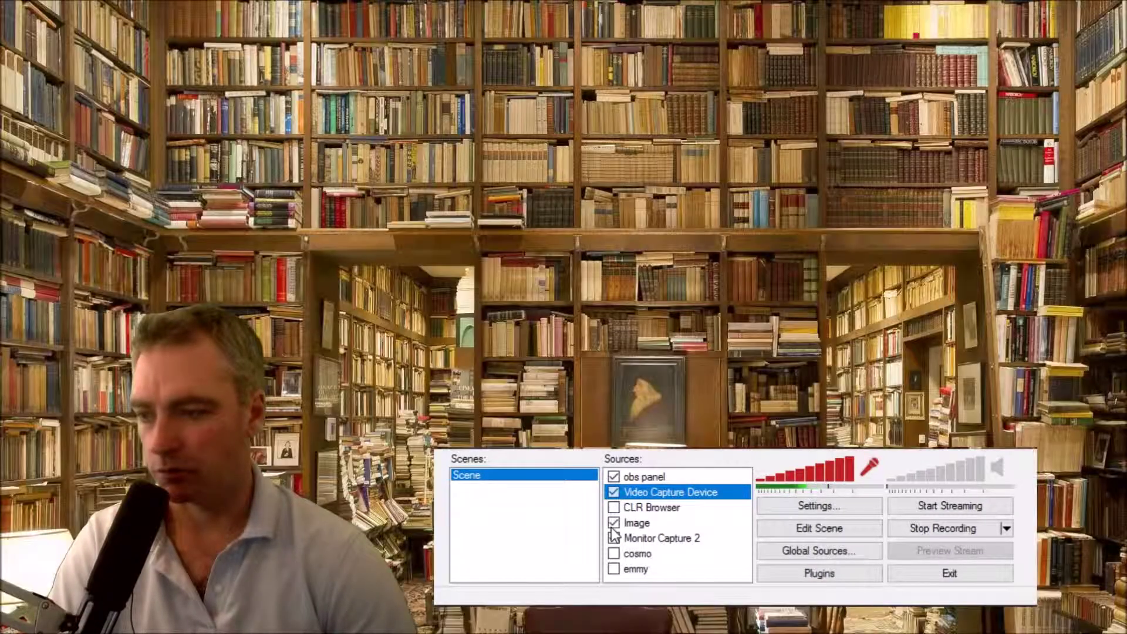
left_click(614, 537)
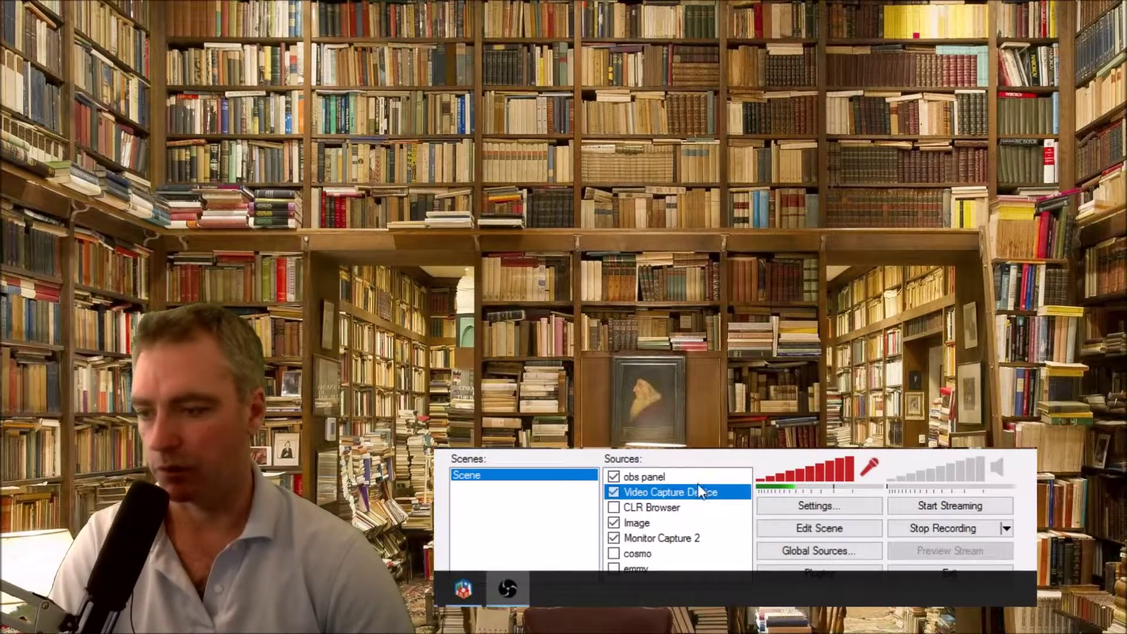
left_click(633, 523)
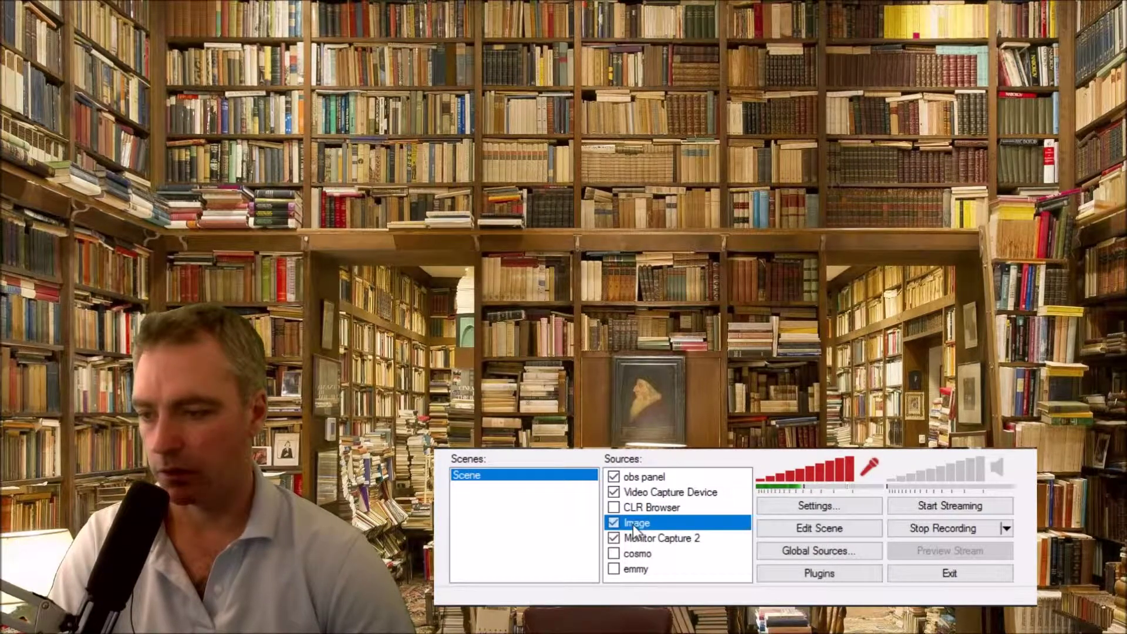
left_click(613, 523)
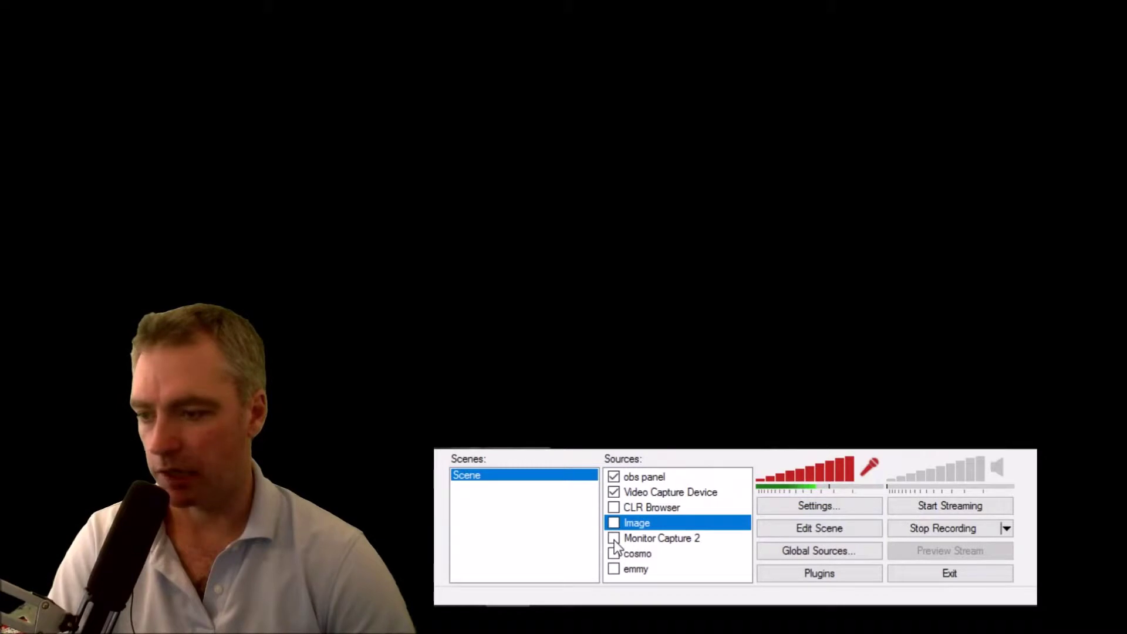
left_click(614, 539)
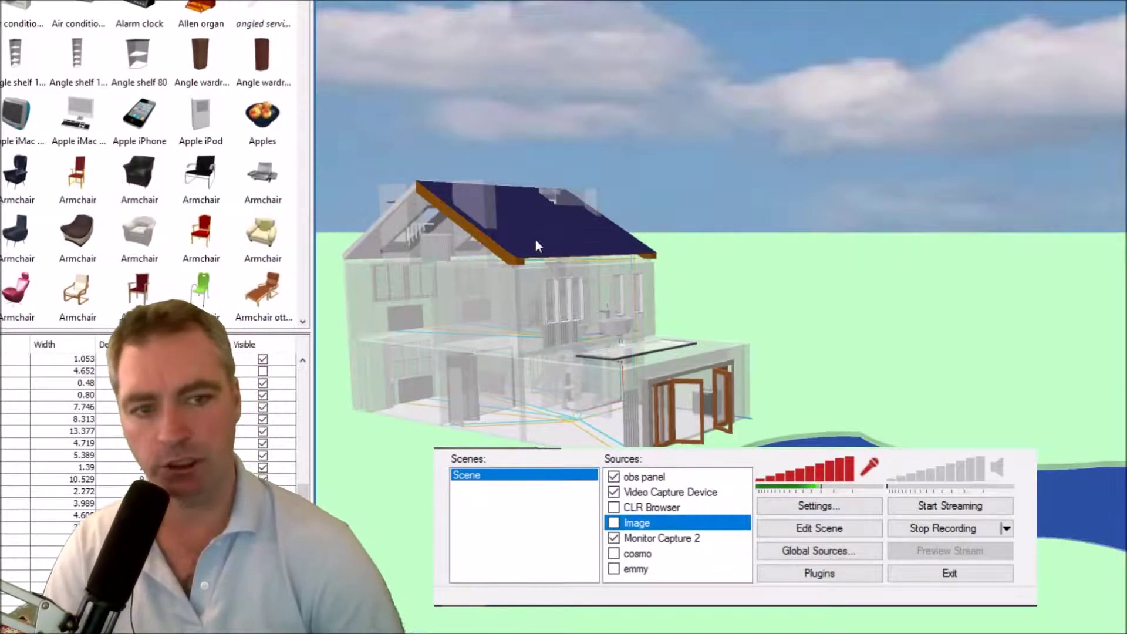
Step: Orbit the 3D house model on the captured desktop for a closer view
left_click_drag(535, 240, 612, 136)
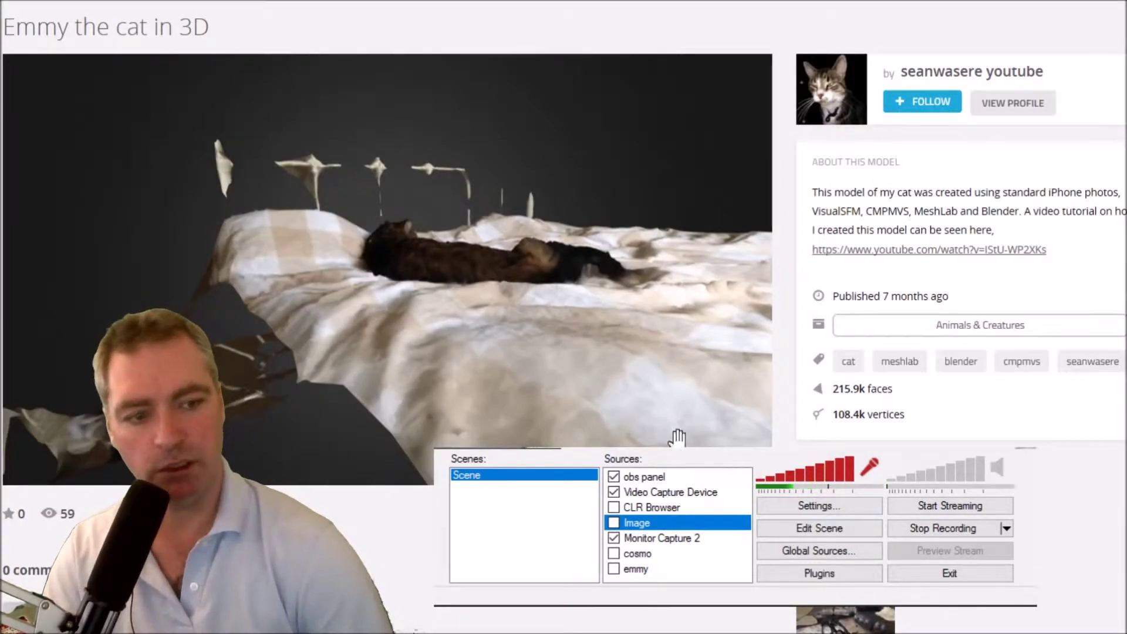
Step: Orbit the 'Emmy the cat in 3D' model to a higher view in the Sketchfab viewer
left_click(763, 458)
mouse_move(793, 327)
left_mouse_down()
mouse_move(749, 360)
mouse_move(730, 324)
left_mouse_up()
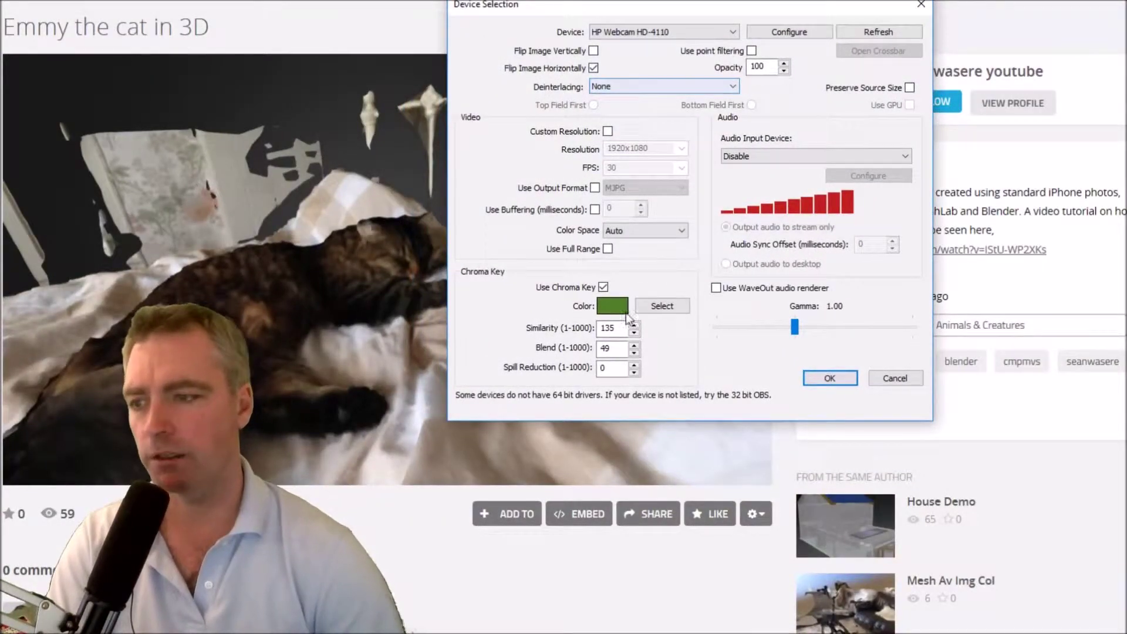
Step: Set the chroma key's Spill Reduction to 45, Blend to 62 and Similarity to 161, then apply
double_click(610, 369)
type("5")
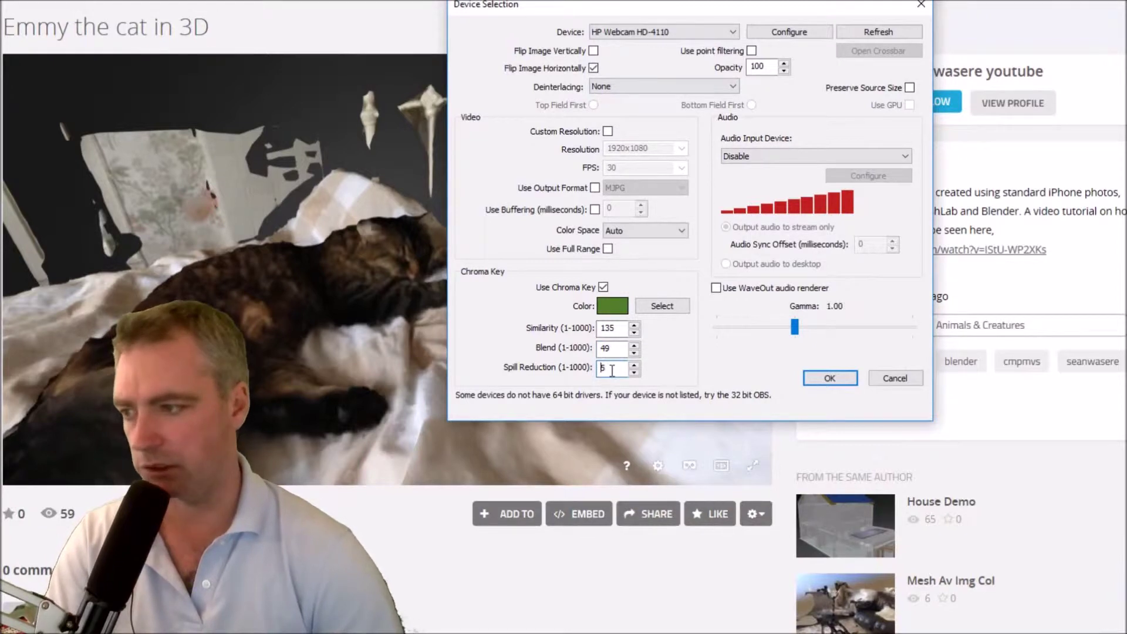
key("BackSpace")
type("32")
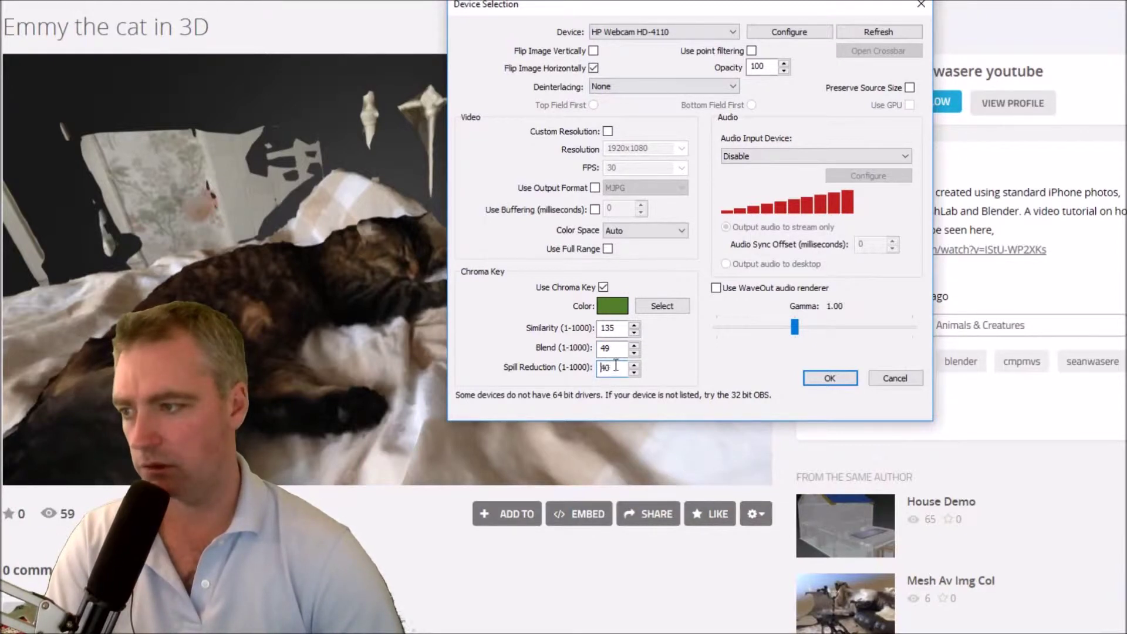
scroll(616, 366, "up", 6)
scroll(616, 351, "down", 15)
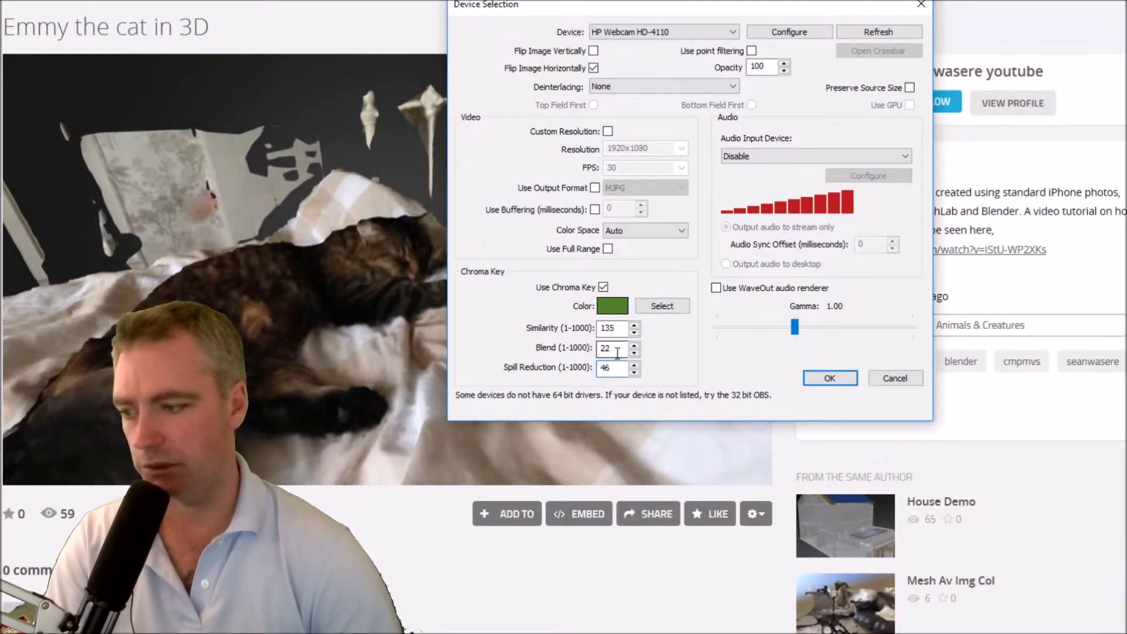
scroll(613, 351, "up", 6)
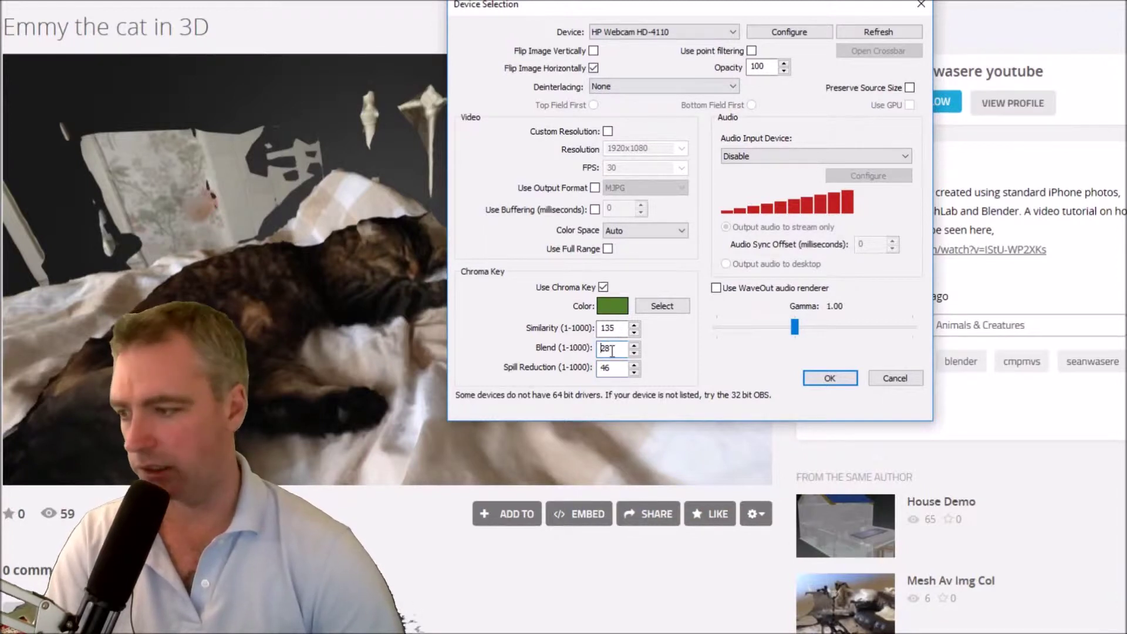
scroll(612, 351, "up", 20)
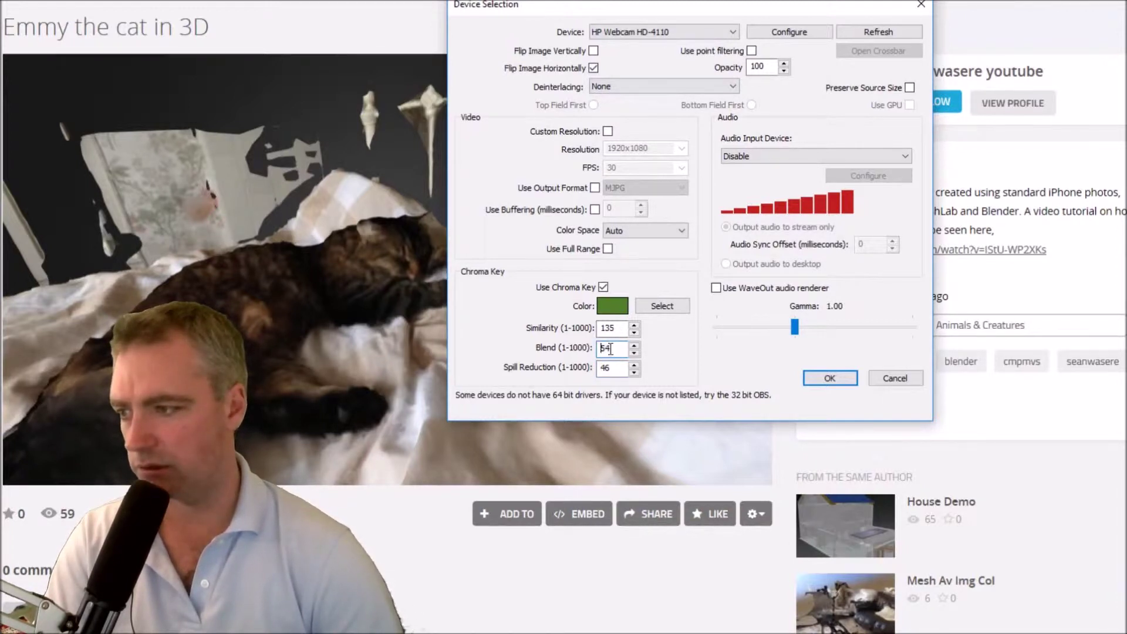
scroll(609, 346, "up", 10)
scroll(607, 328, "up", 20)
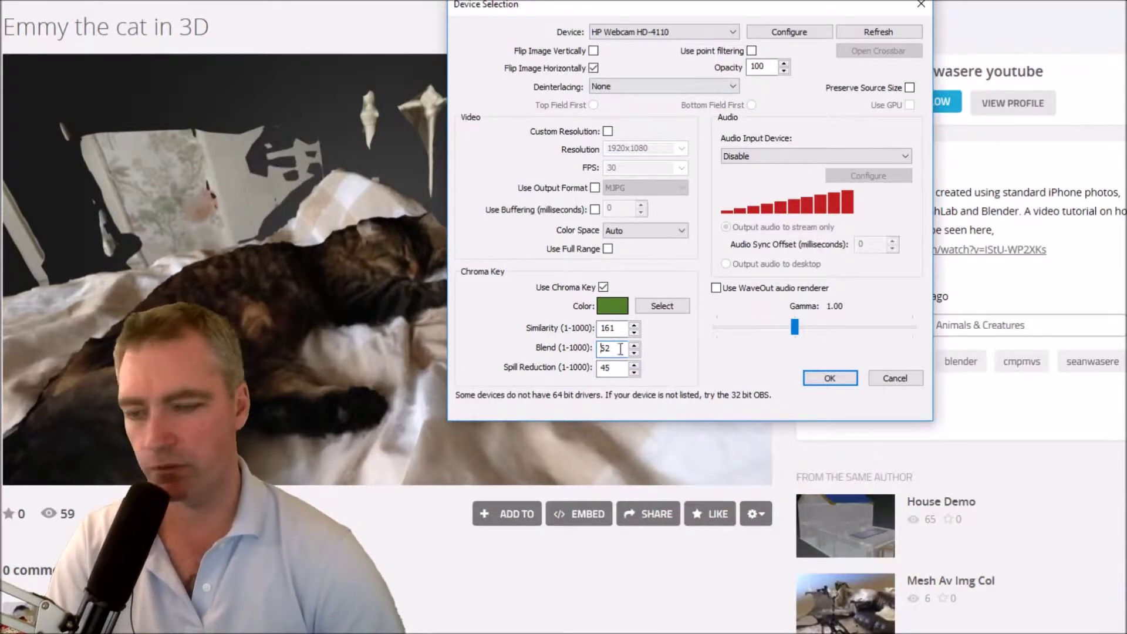
left_click(822, 380)
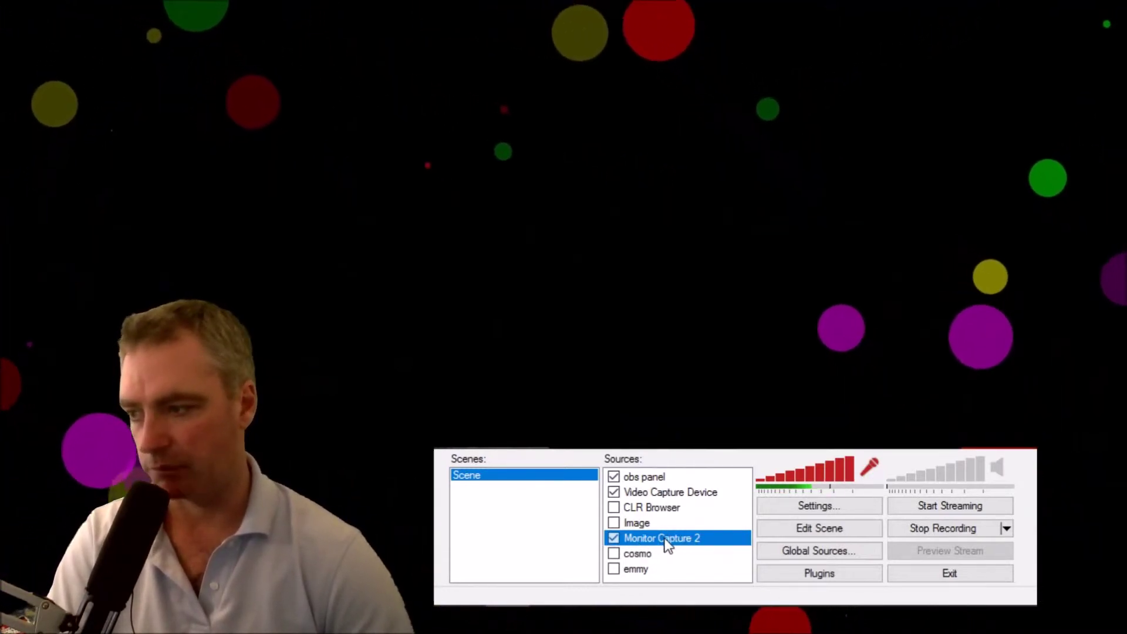
Step: Turn the library bookshelf Image source on, then off again to return to the coloured bubbles
left_click(614, 523)
left_click(614, 523)
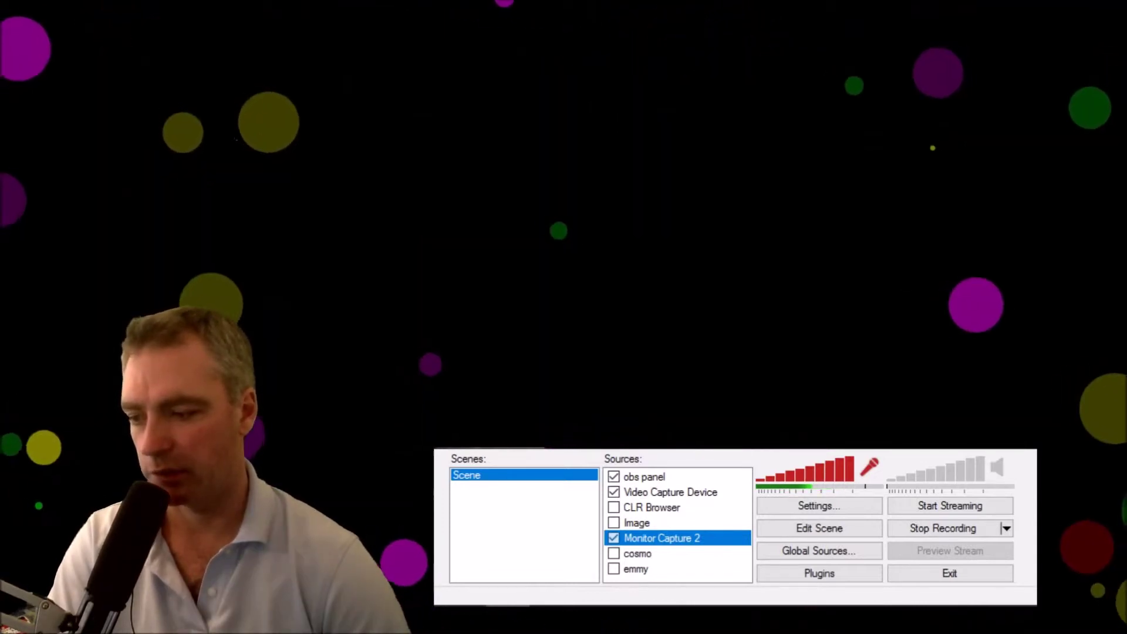
Step: Show the library bookshelf Image source and select Monitor Capture 2, the drifting circles
left_click(613, 523)
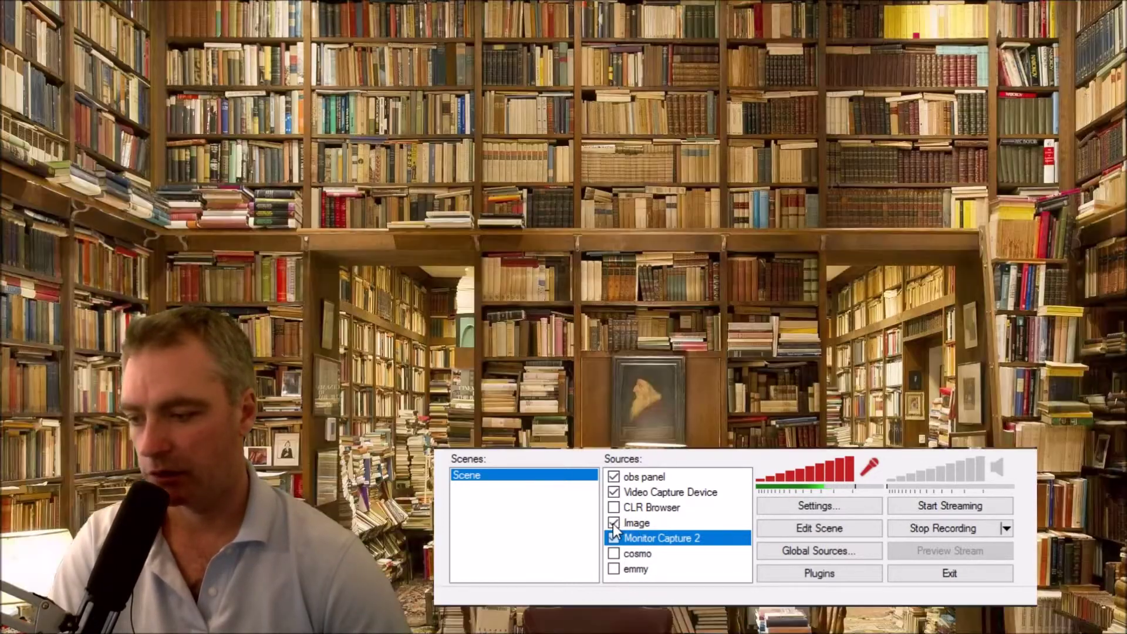
left_click(635, 524)
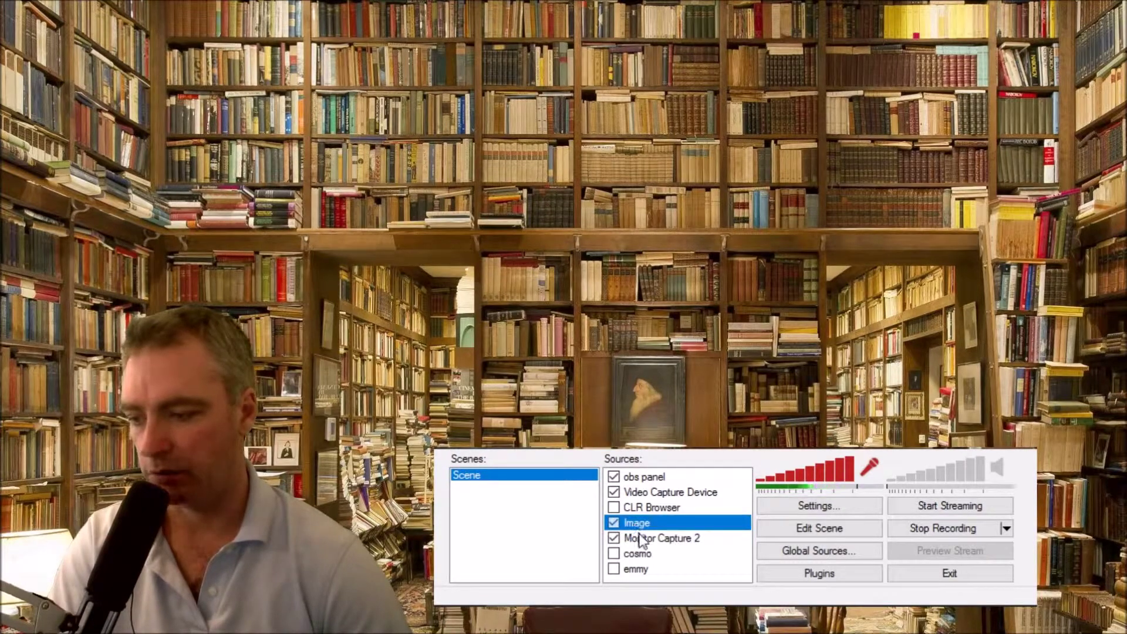
left_click(641, 539)
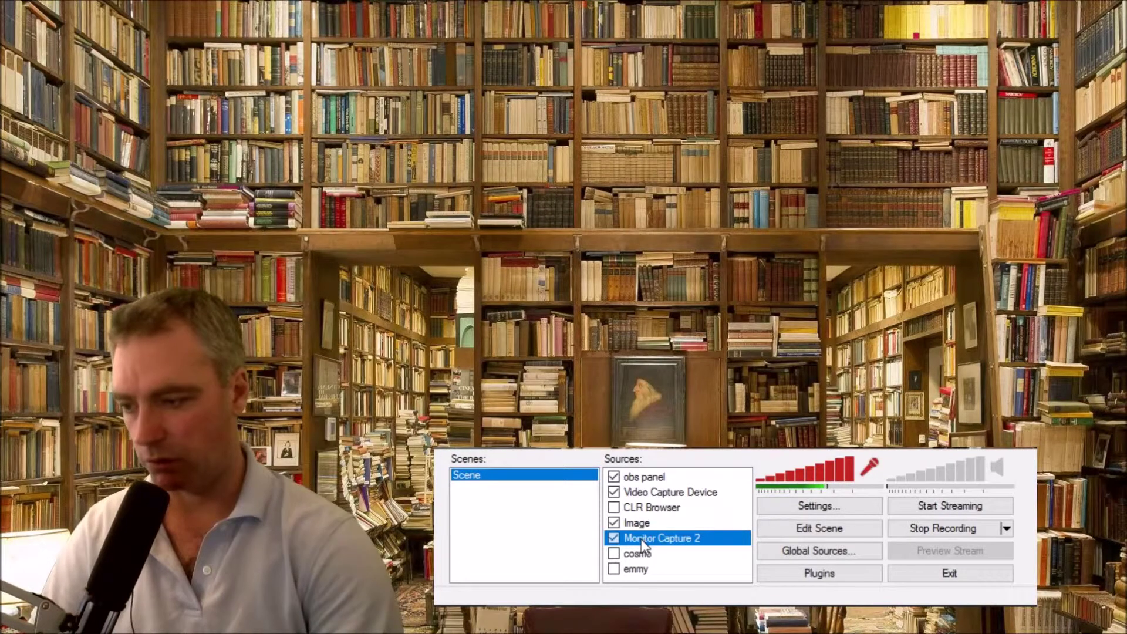
Step: Raise Monitor Capture 2 above CLR Browser, Video Capture Device and obs panel, then hide the bookshelf
key("ctrl+Up")
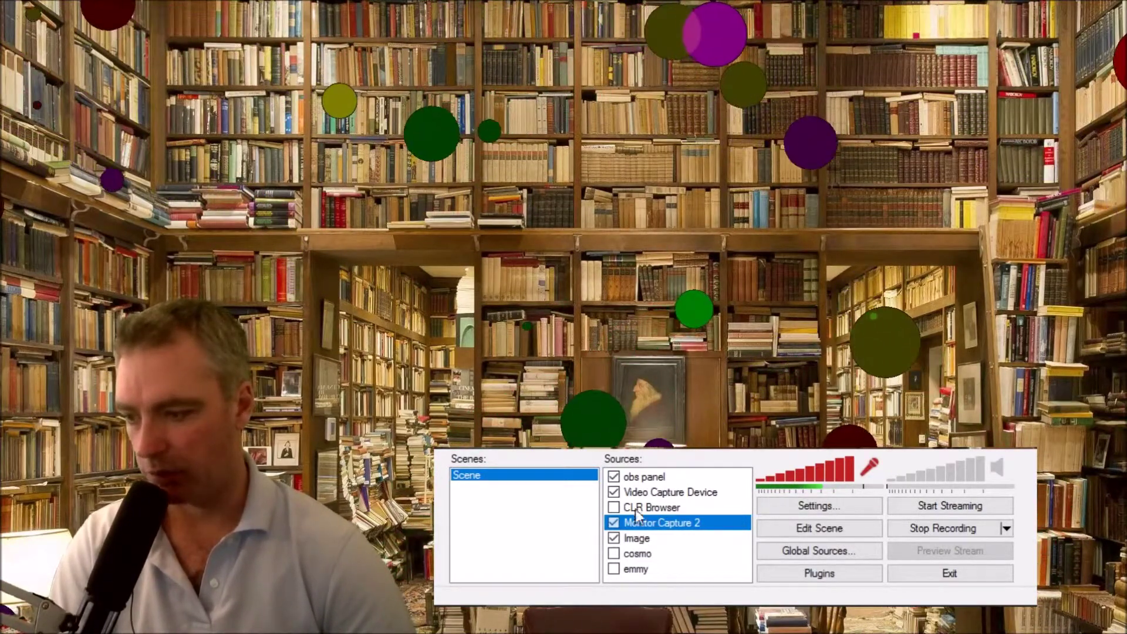
left_click_drag(656, 507, 657, 525)
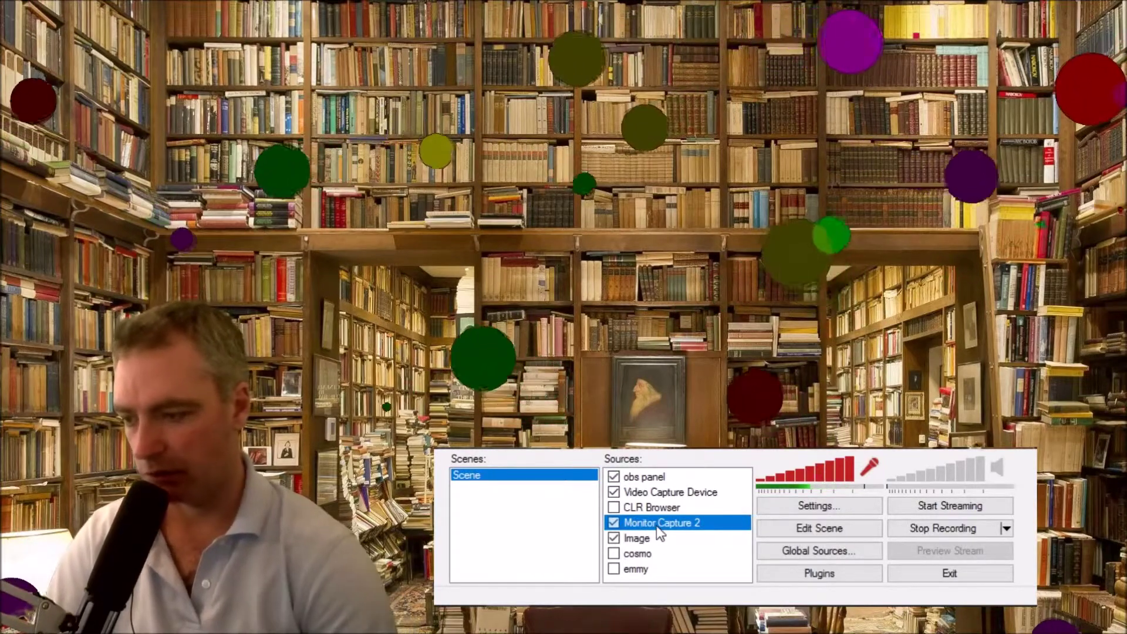
key("ctrl+Up")
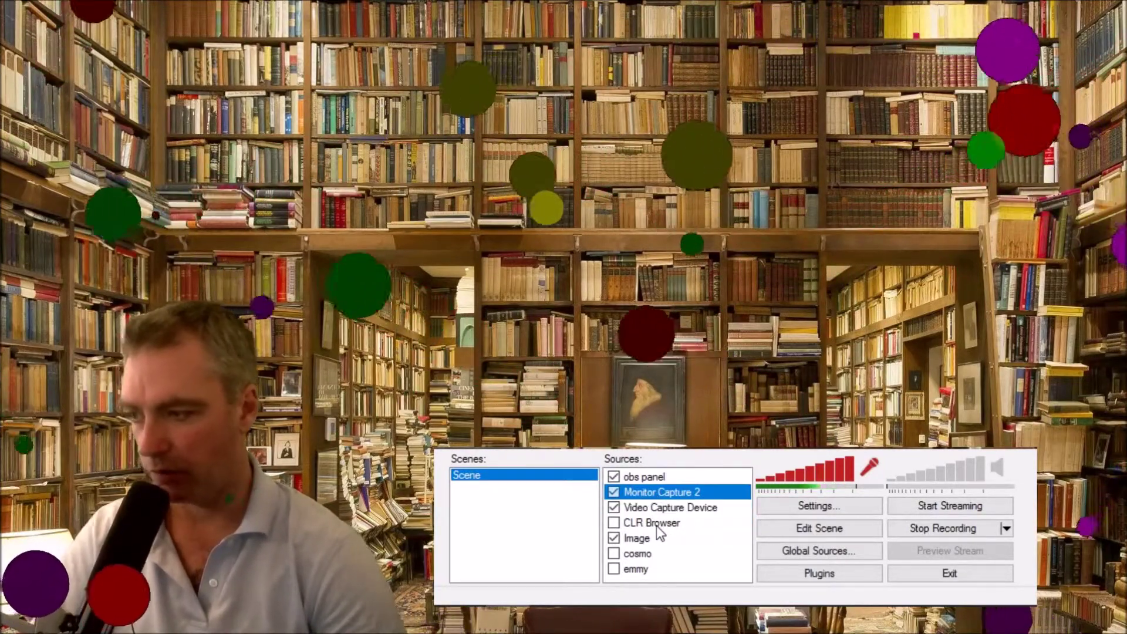
left_click(629, 477)
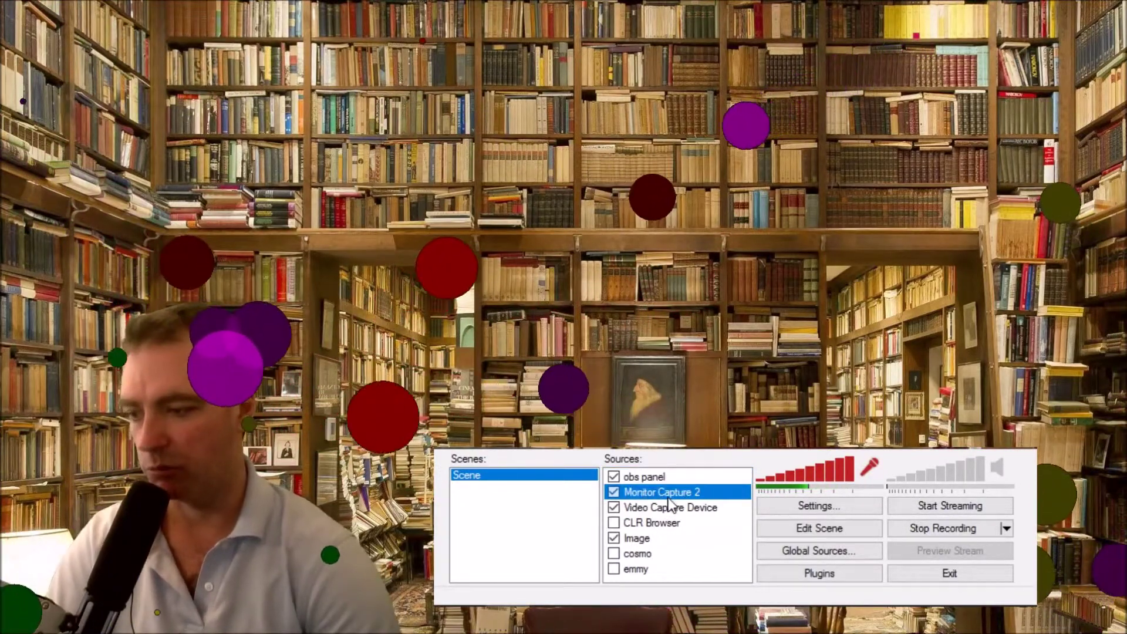
key("ctrl+Up")
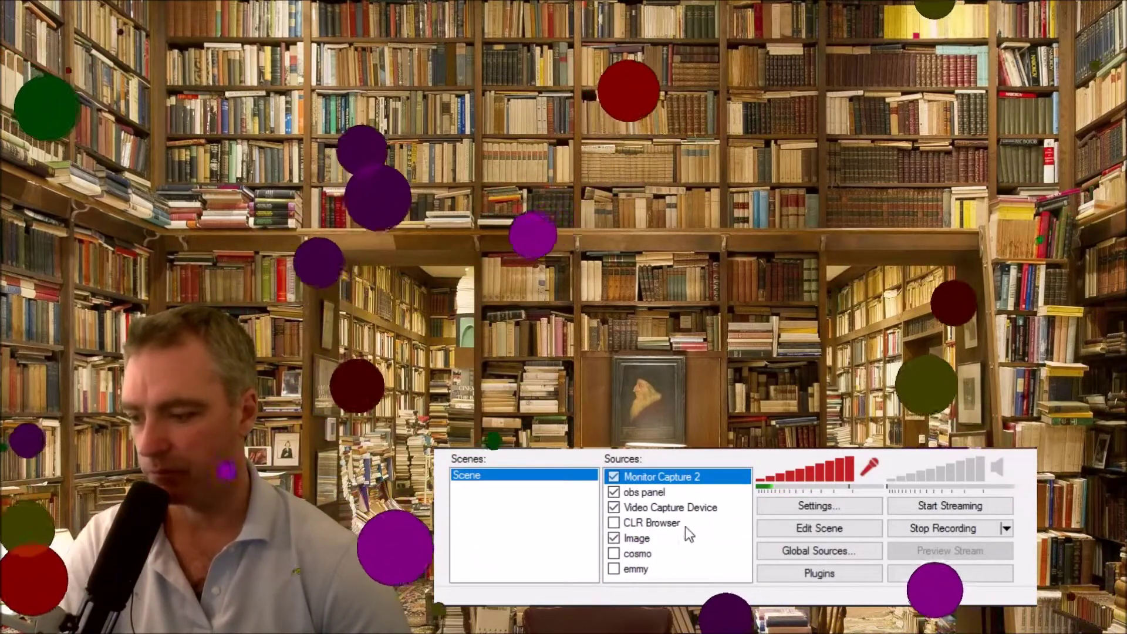
left_click(614, 539)
Step: Show the city skyline backdrop, briefly compare it with the bookshelf image, then hide the bookshelf
left_click(614, 523)
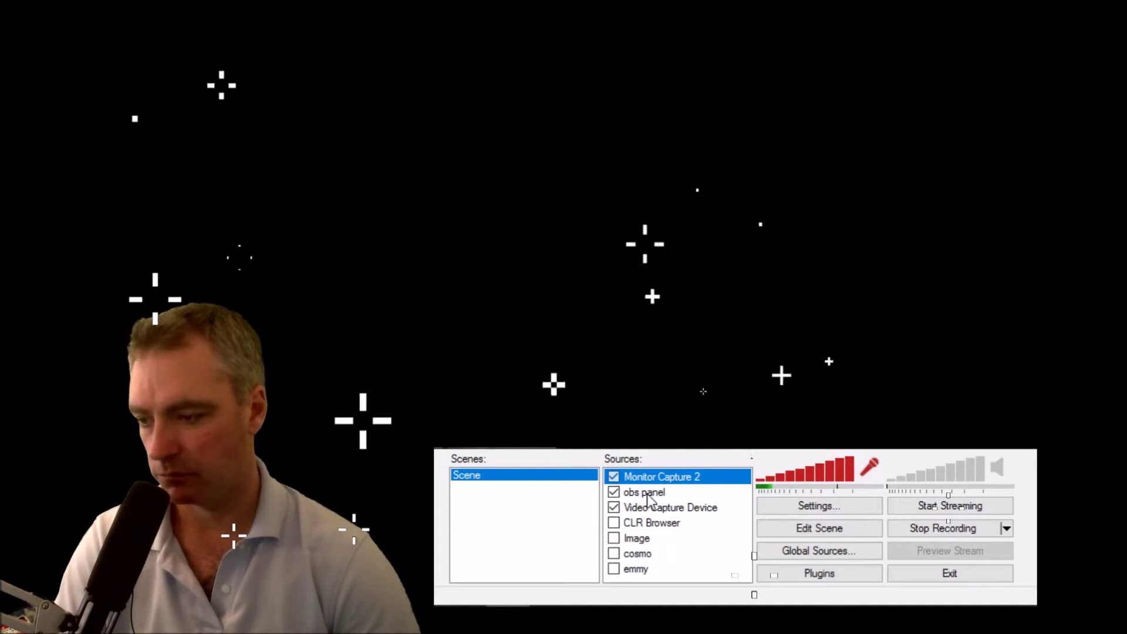
left_click(614, 538)
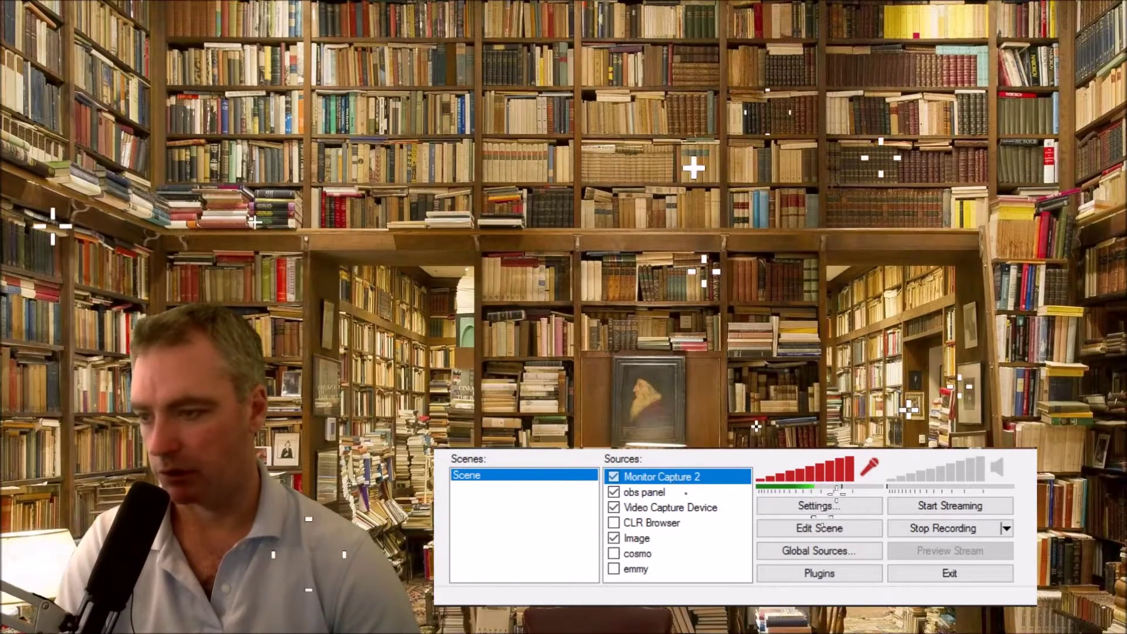
left_click(614, 535)
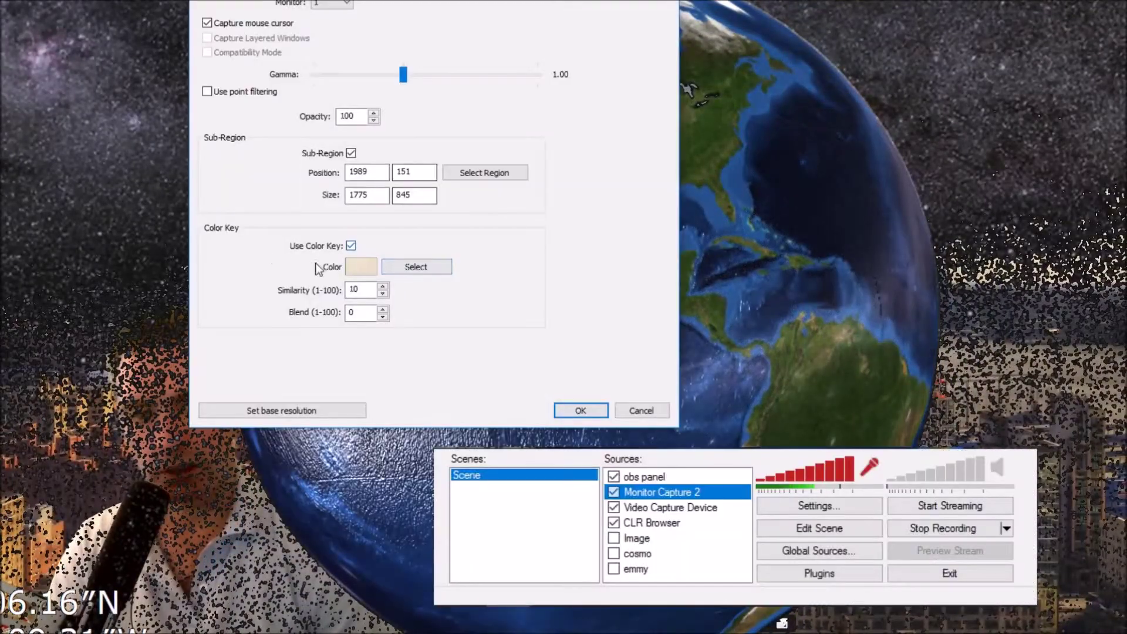
Step: Disable Use Color Key for Monitor Capture 2 and apply the change
left_click(351, 246)
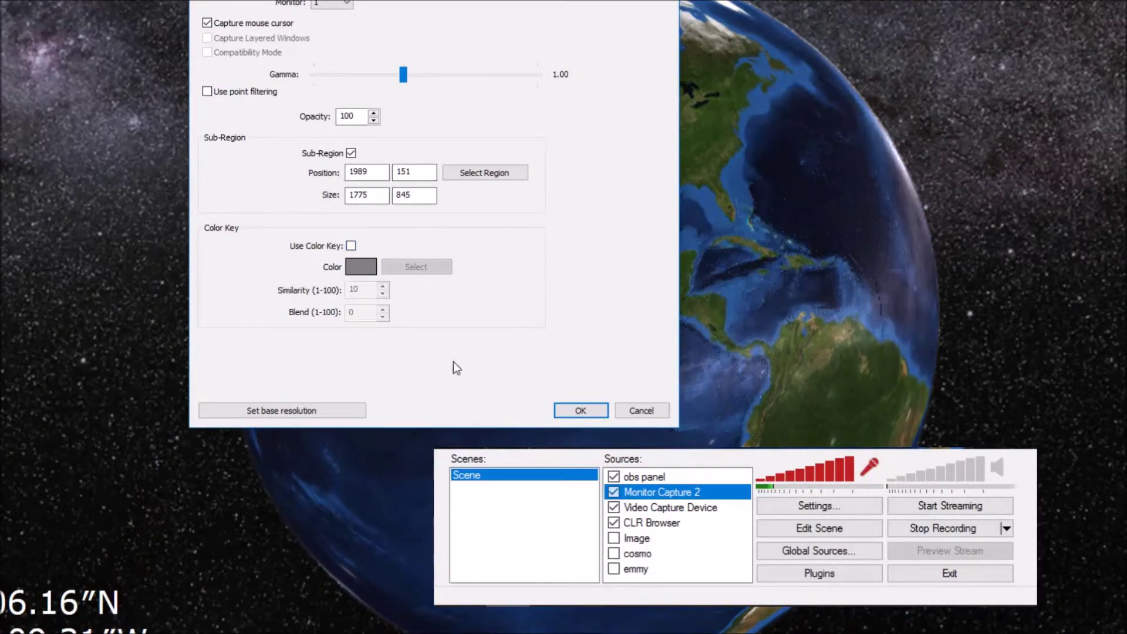
left_click(597, 414)
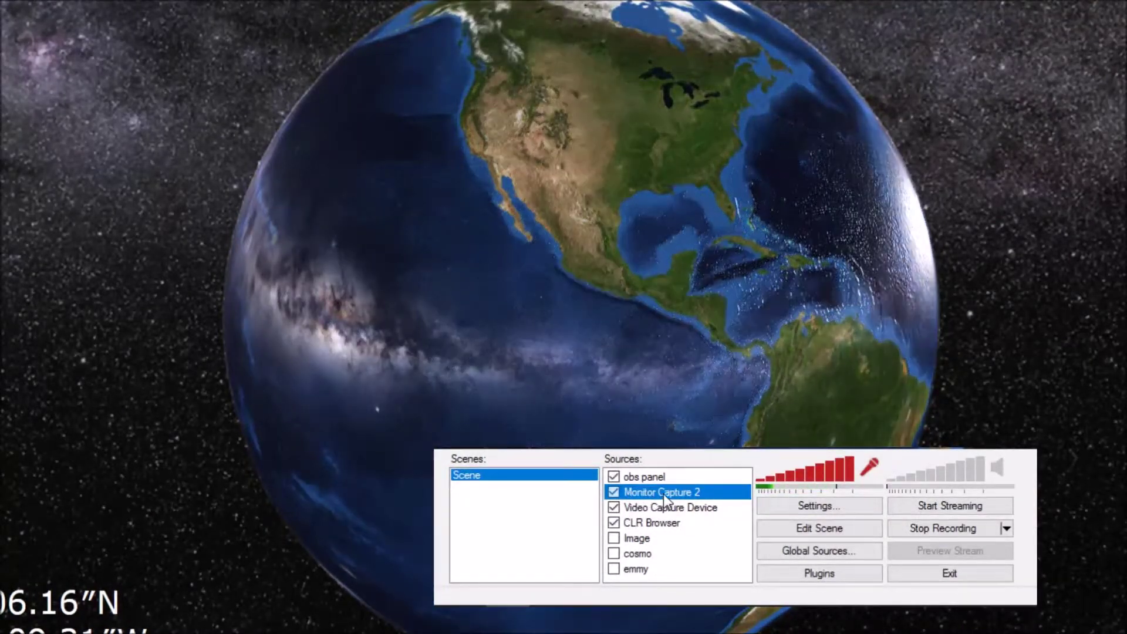
Step: Drag Monitor Capture 2 below Video Capture Device, then select Monitor Capture 2, Video Capture Device and obs panel
left_click_drag(663, 494, 666, 509)
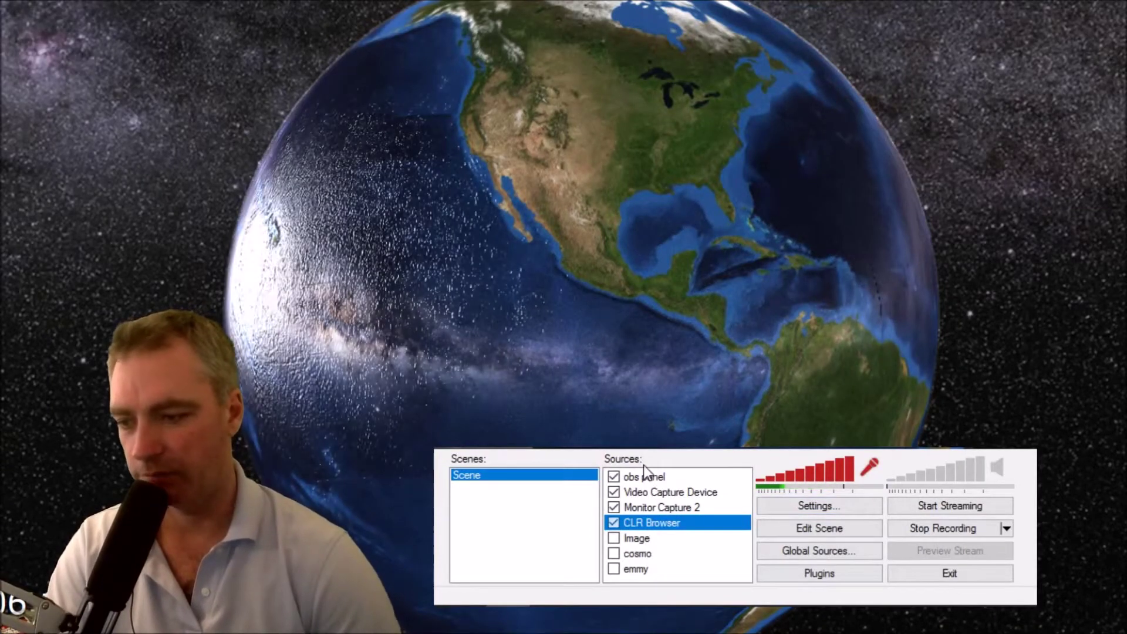
left_click(643, 510)
left_click(653, 494)
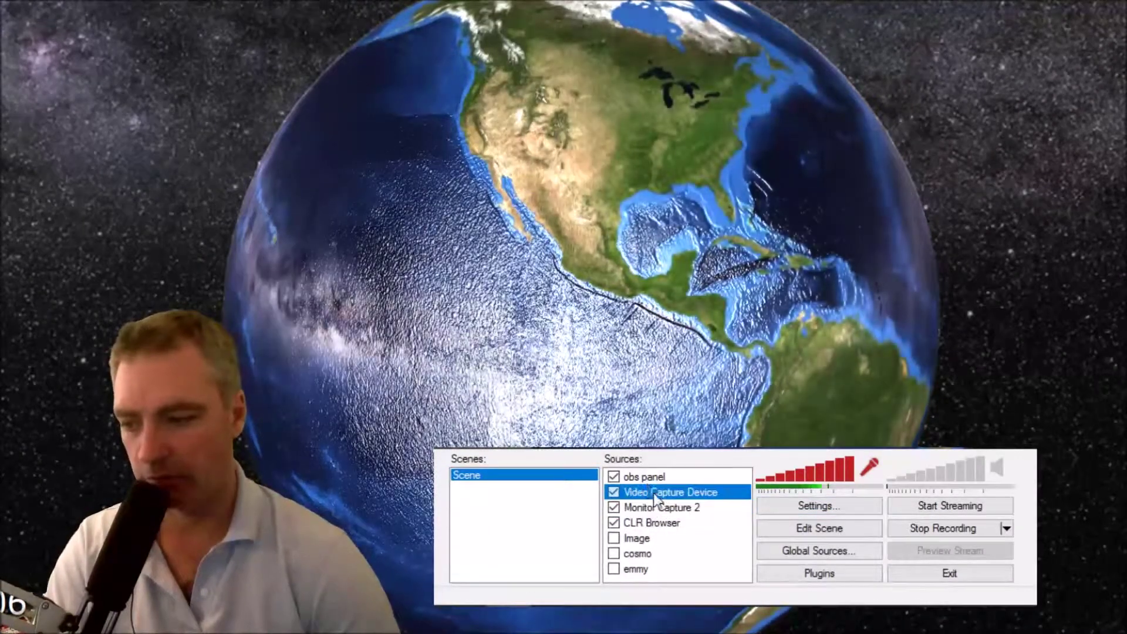
left_click(643, 477)
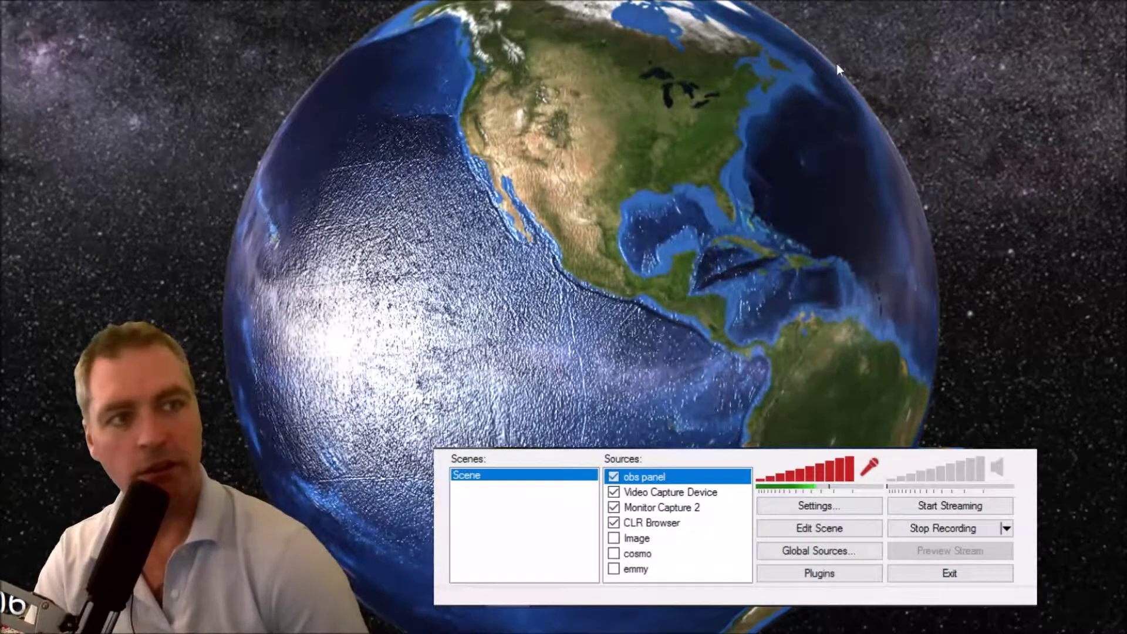
Step: Switch to the OBS download page and scroll between the OBS Studio 18.0.1 and OBS Classic 0.659b sections
key("alt+Tab")
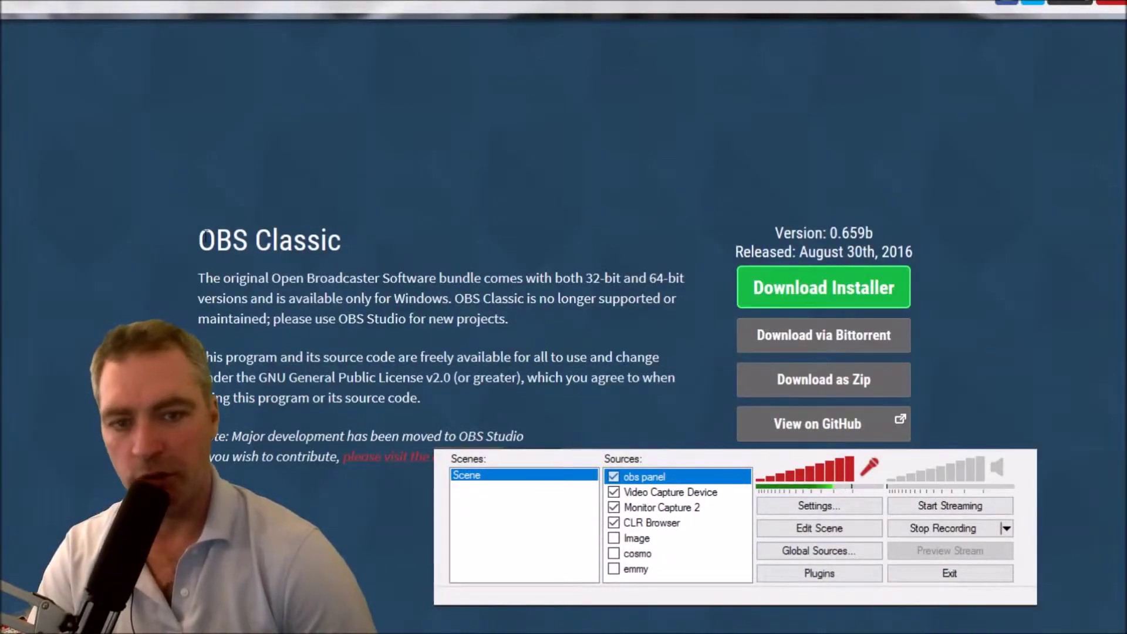
scroll(323, 258, "up", 8)
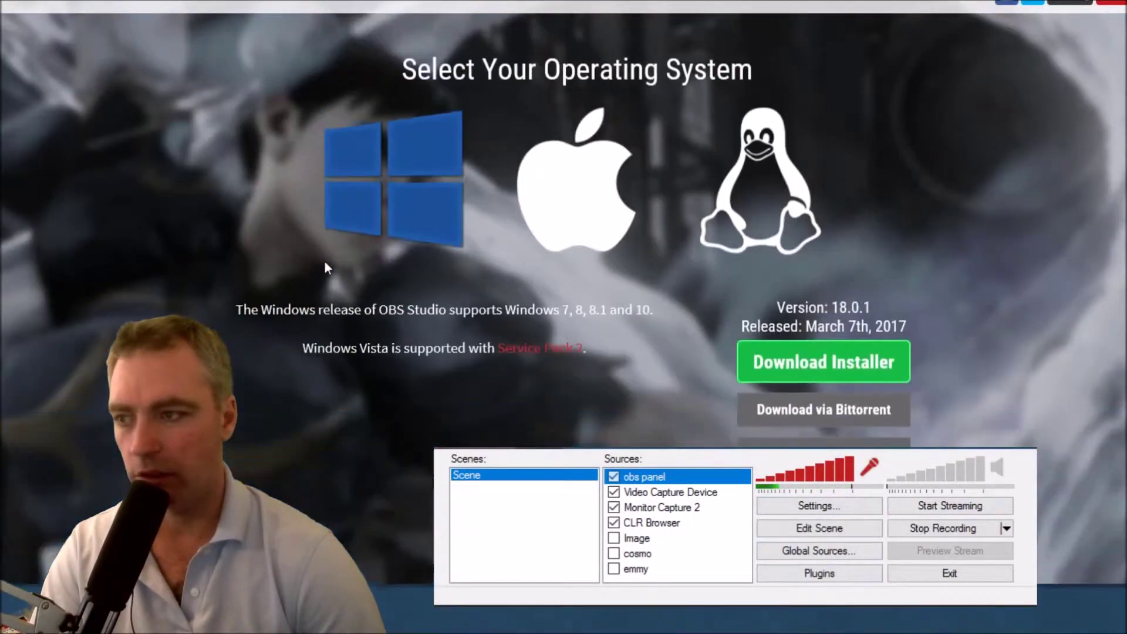
scroll(328, 259, "down", 5)
scroll(343, 265, "up", 3)
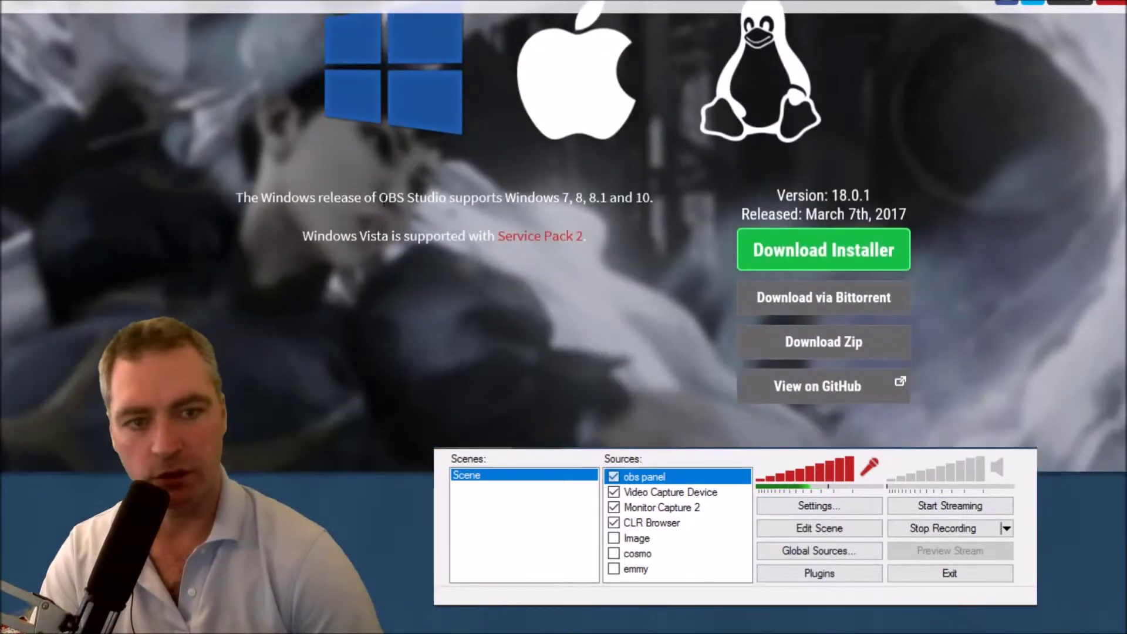
scroll(405, 224, "down", 5)
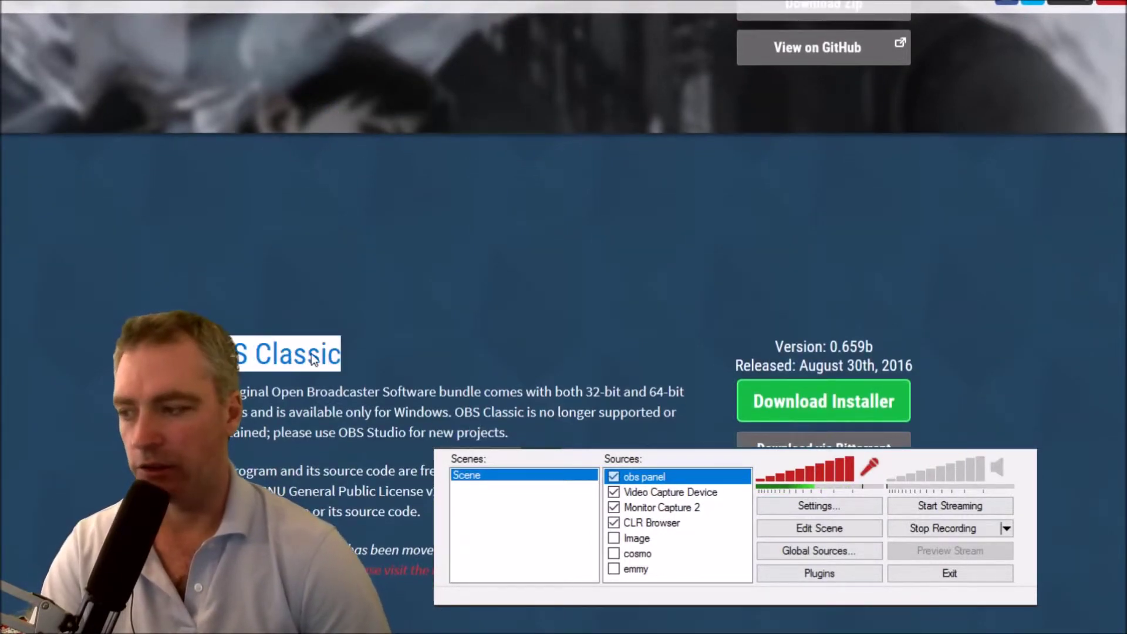
scroll(311, 353, "down", 2)
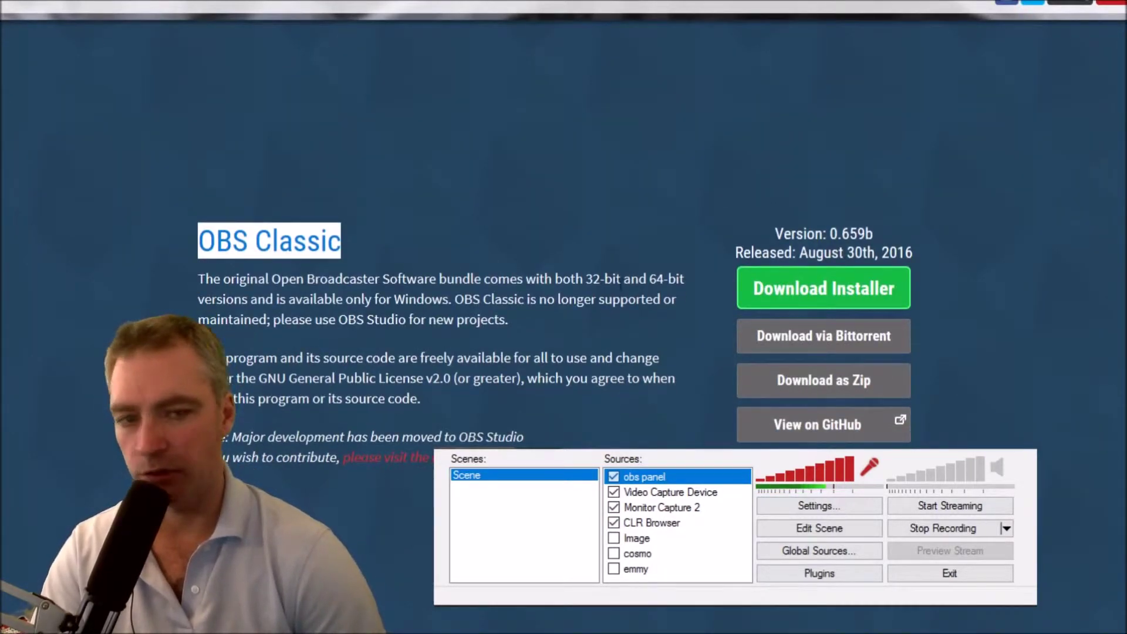
scroll(411, 314, "up", 7)
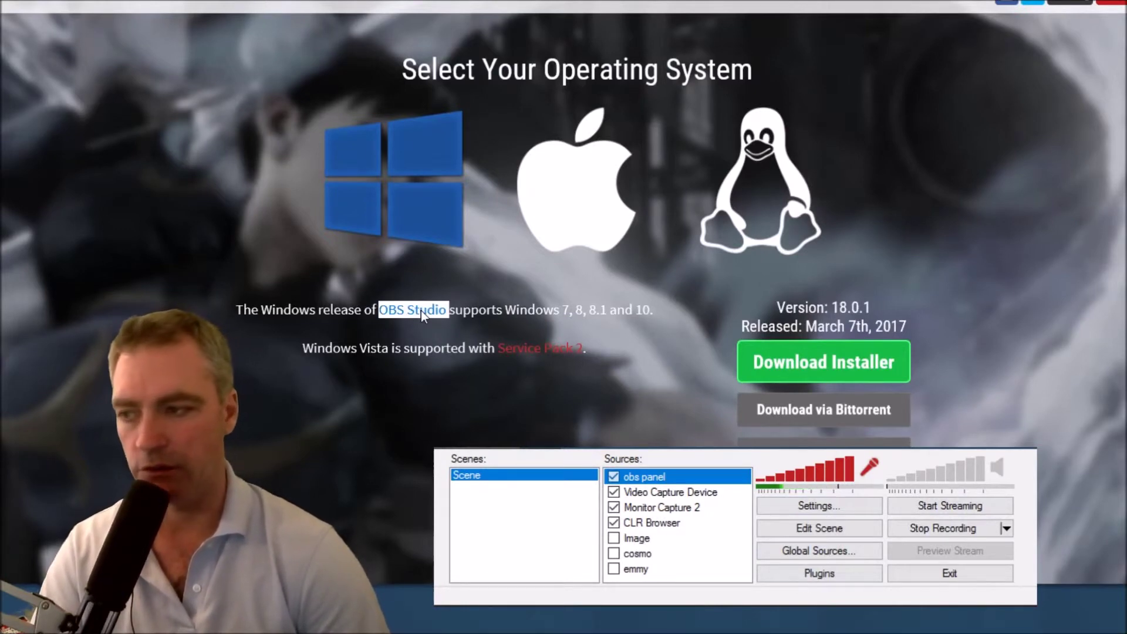
scroll(421, 311, "down", 7)
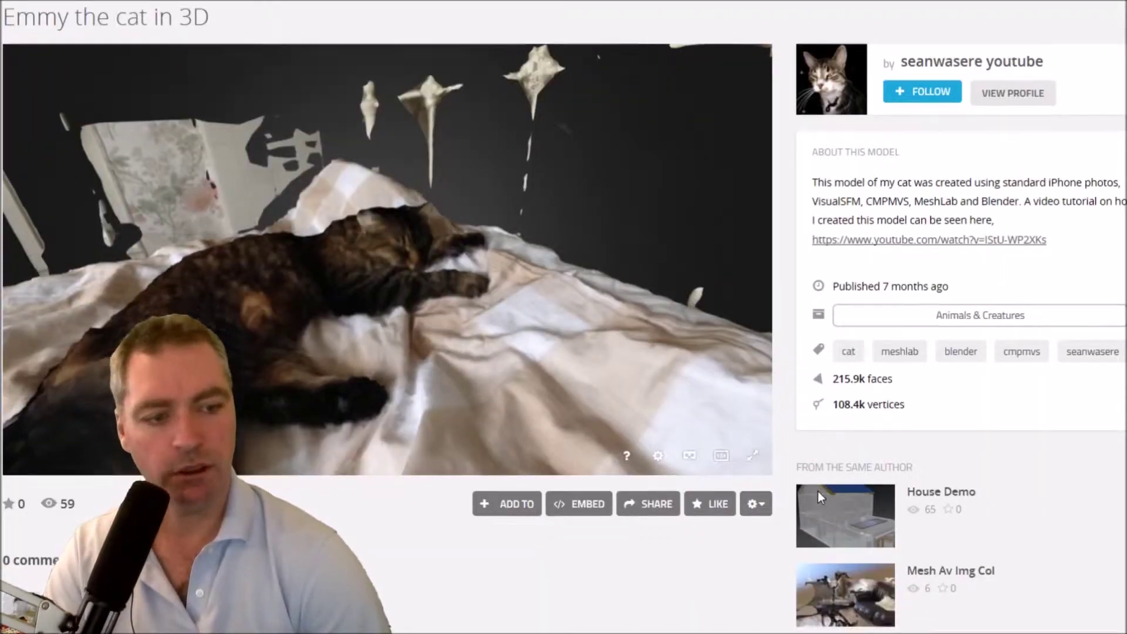
scroll(840, 411, "down", 4)
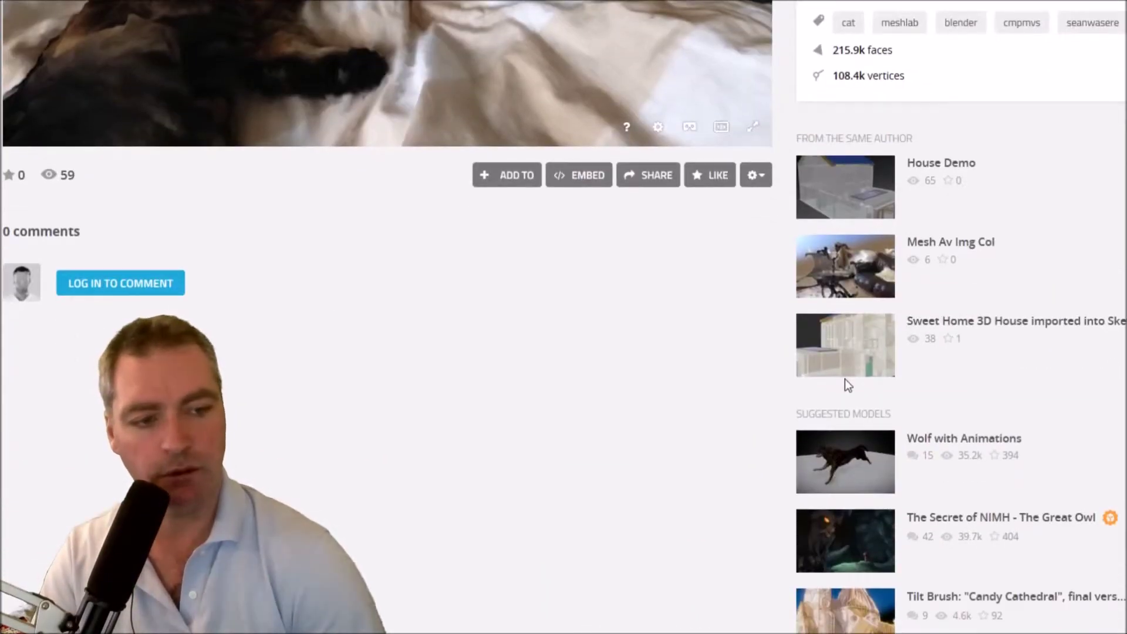
Step: View the House Demo model fullscreen, zoom in, jump to the Kitchen Sink annotation, then scroll down
scroll(846, 382, "up", 2)
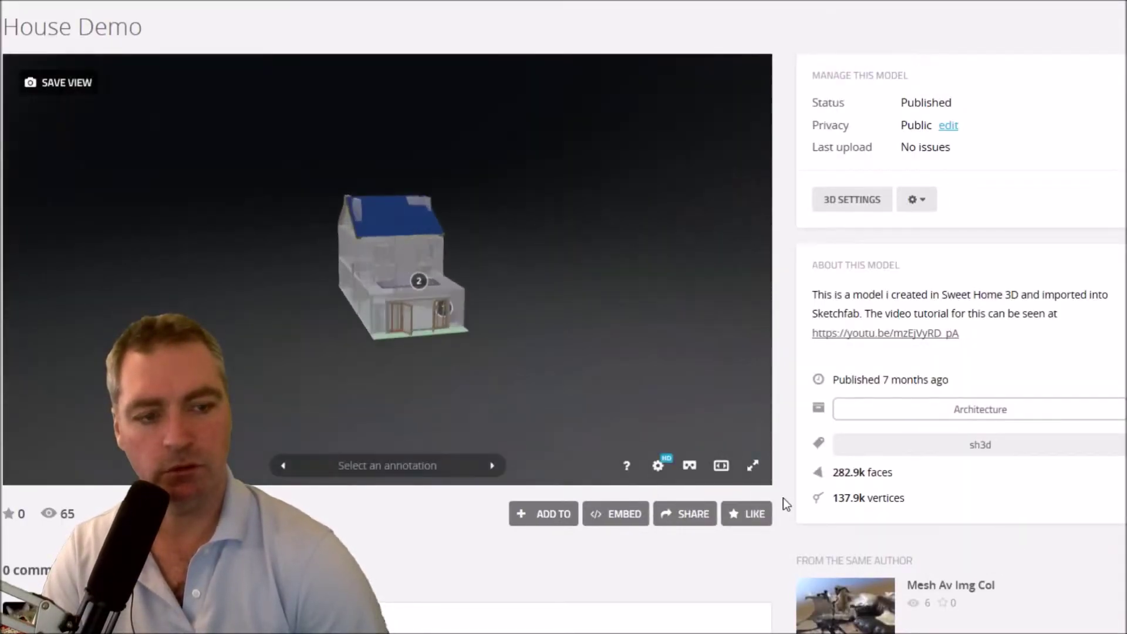
left_click(752, 465)
scroll(470, 317, "up", 3)
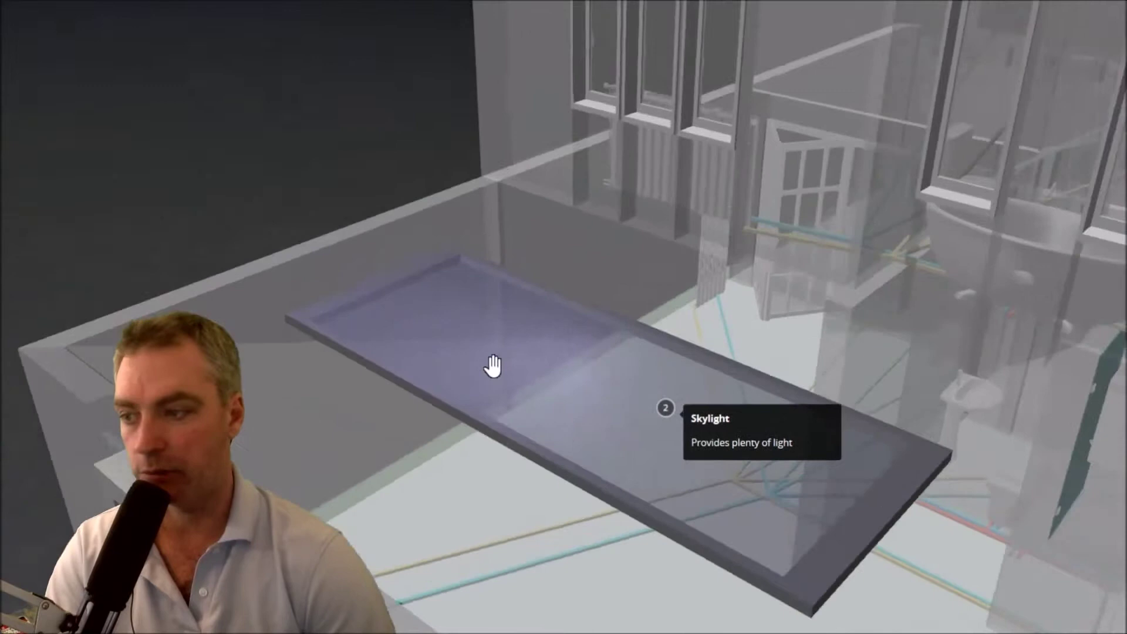
scroll(644, 495, "down", 10)
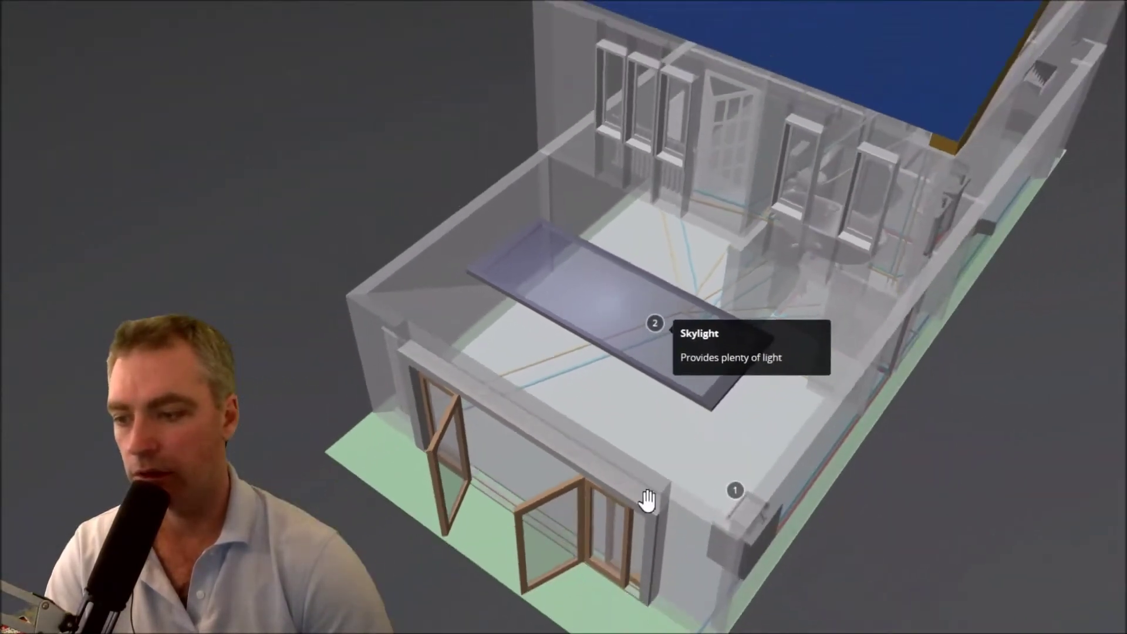
left_click(726, 486)
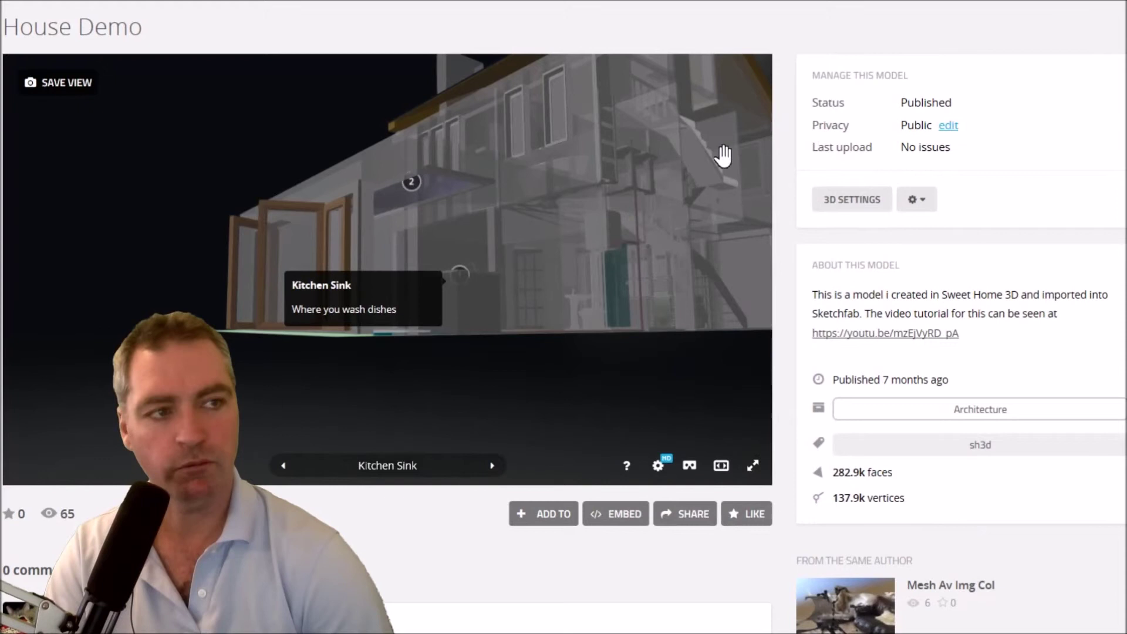
scroll(956, 533, "down", 6)
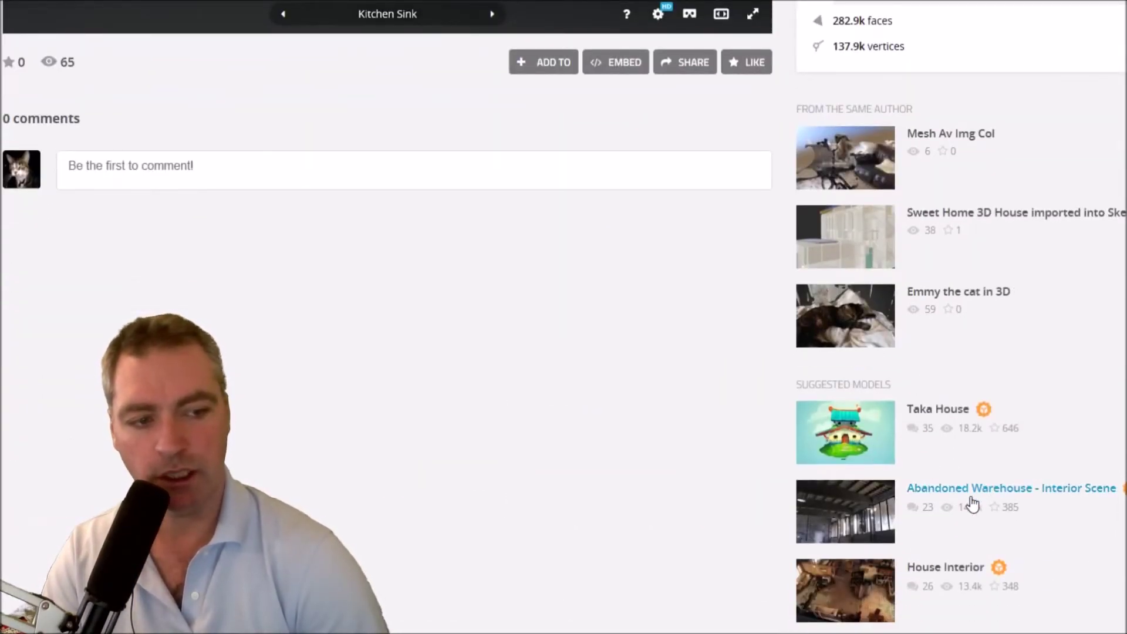
scroll(921, 482, "down", 2)
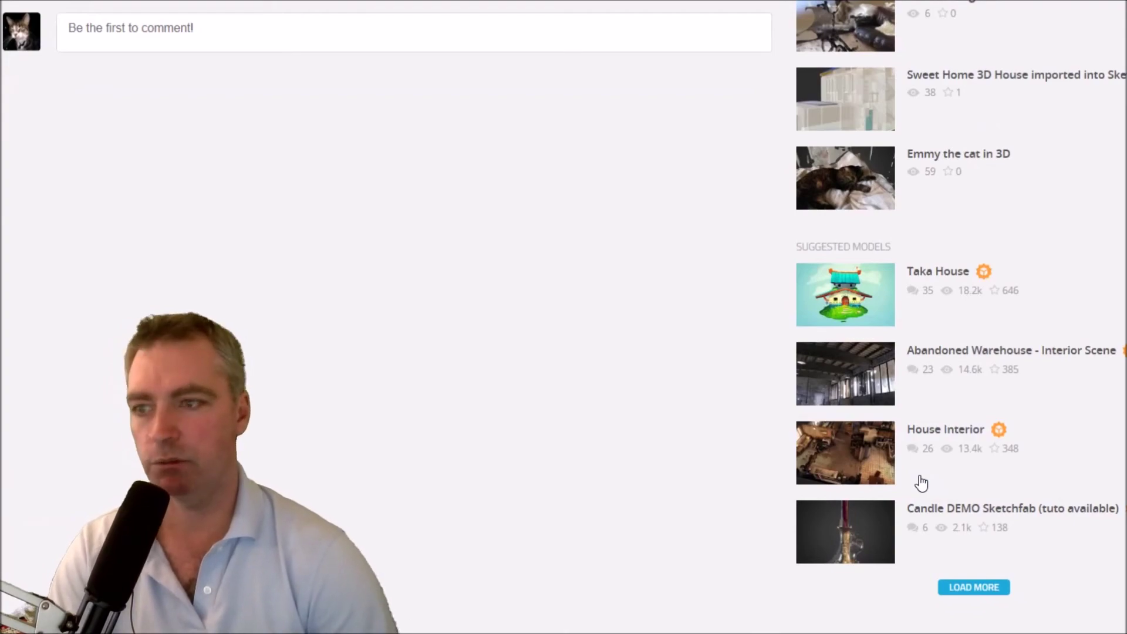